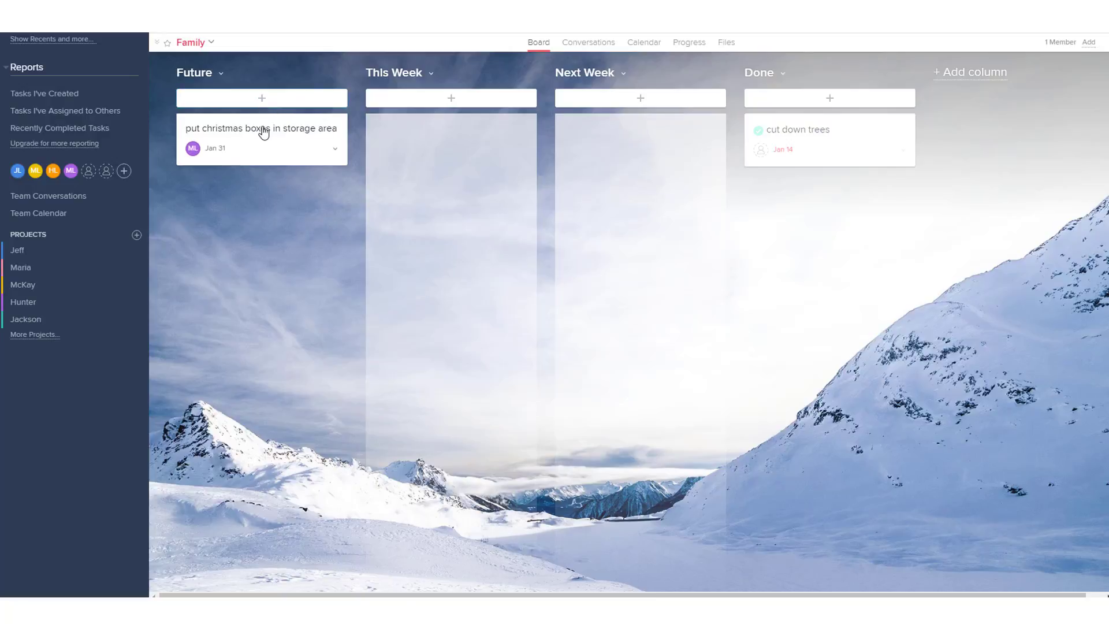
Open 'put christmas boxes in storage area' and add subtasks 'put boxes in the basement' and 'move to shelf'
left_click(266, 129)
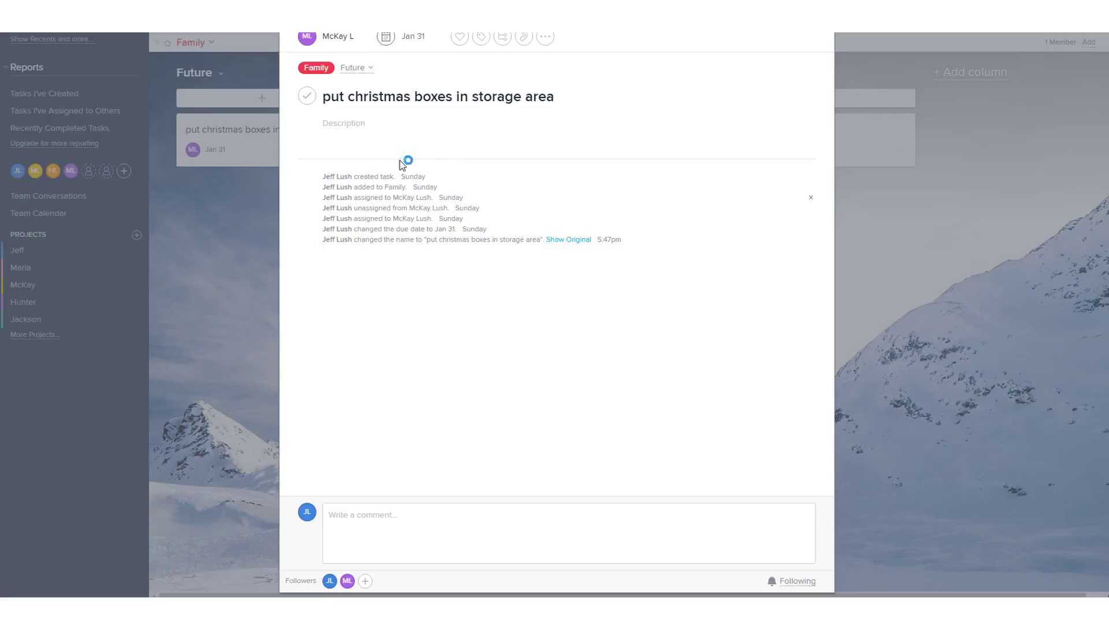
left_click(503, 38)
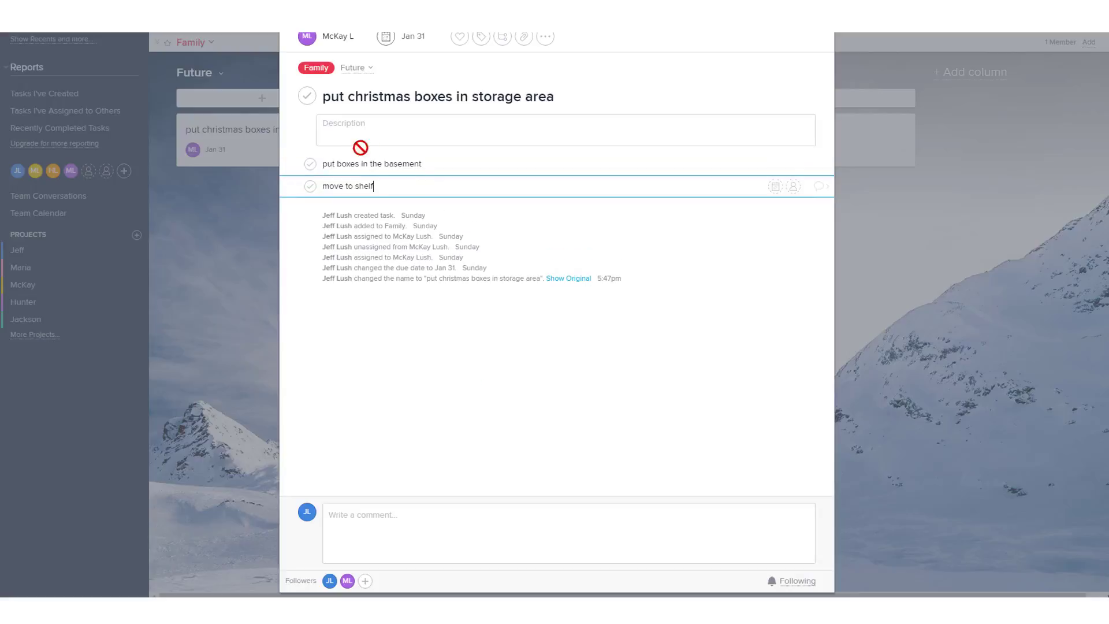
left_click(421, 163)
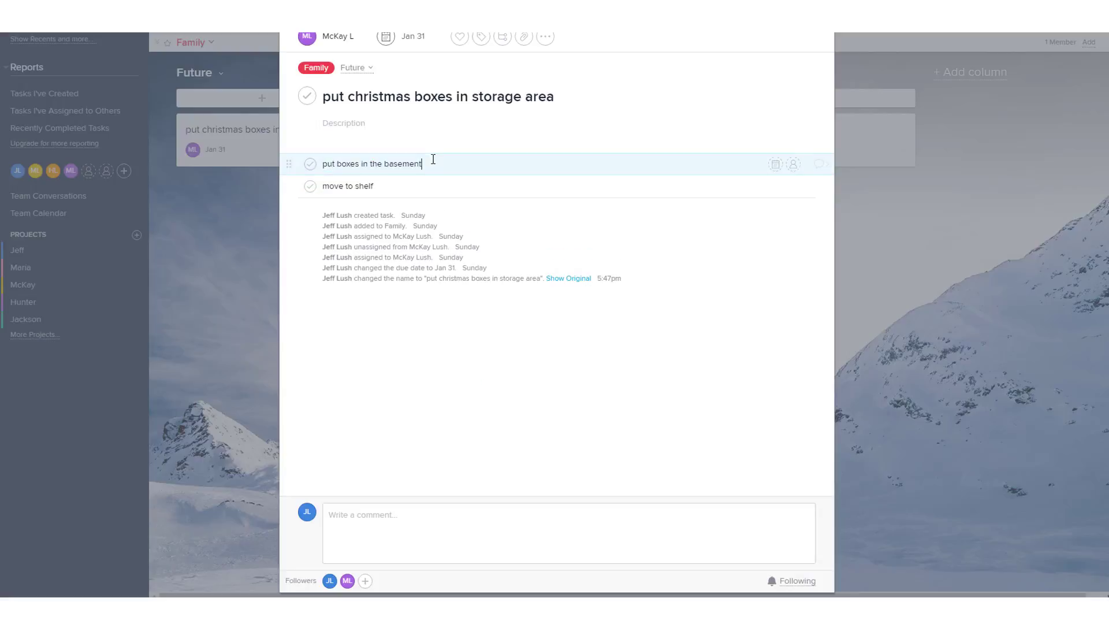
left_click(423, 185)
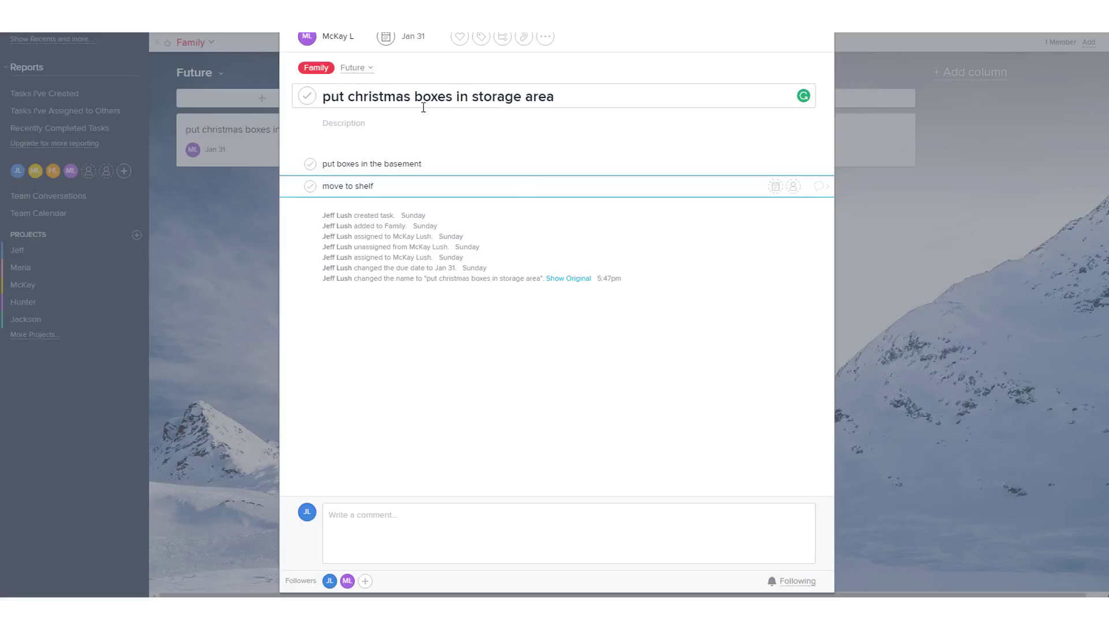
left_click(573, 101)
triple_click(471, 94)
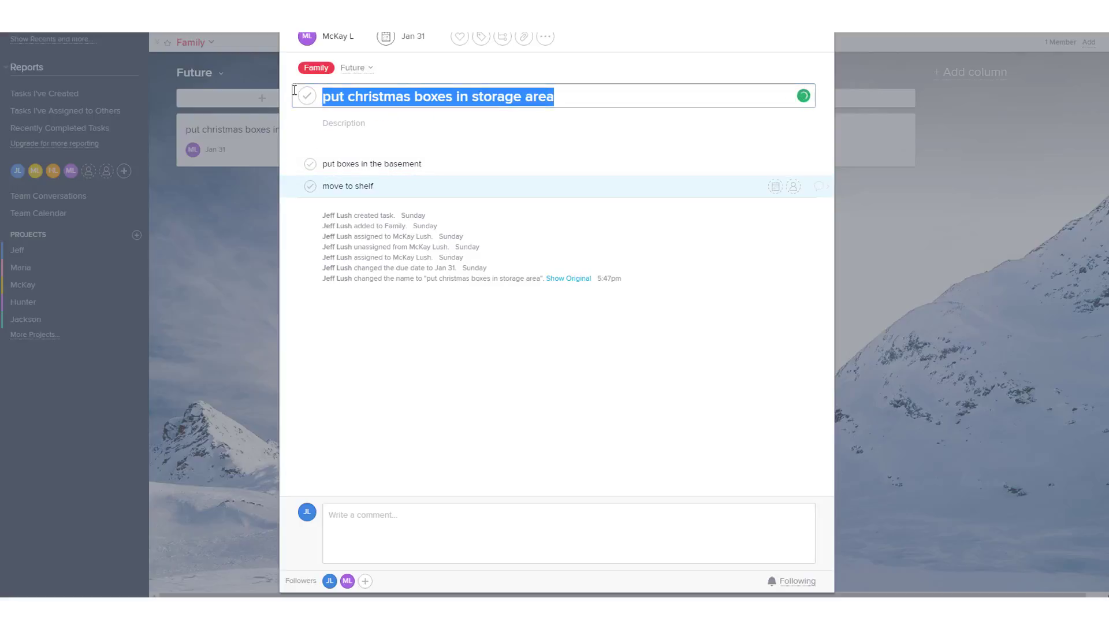
left_click(599, 96)
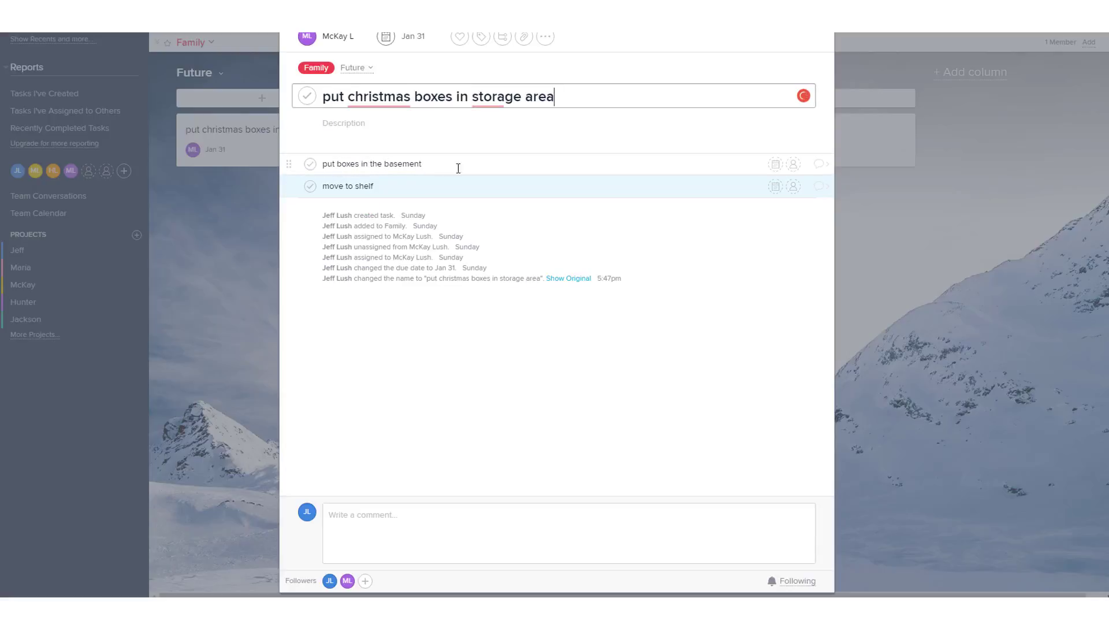
Assign both subtasks to the parent task's assignee
left_click(794, 168)
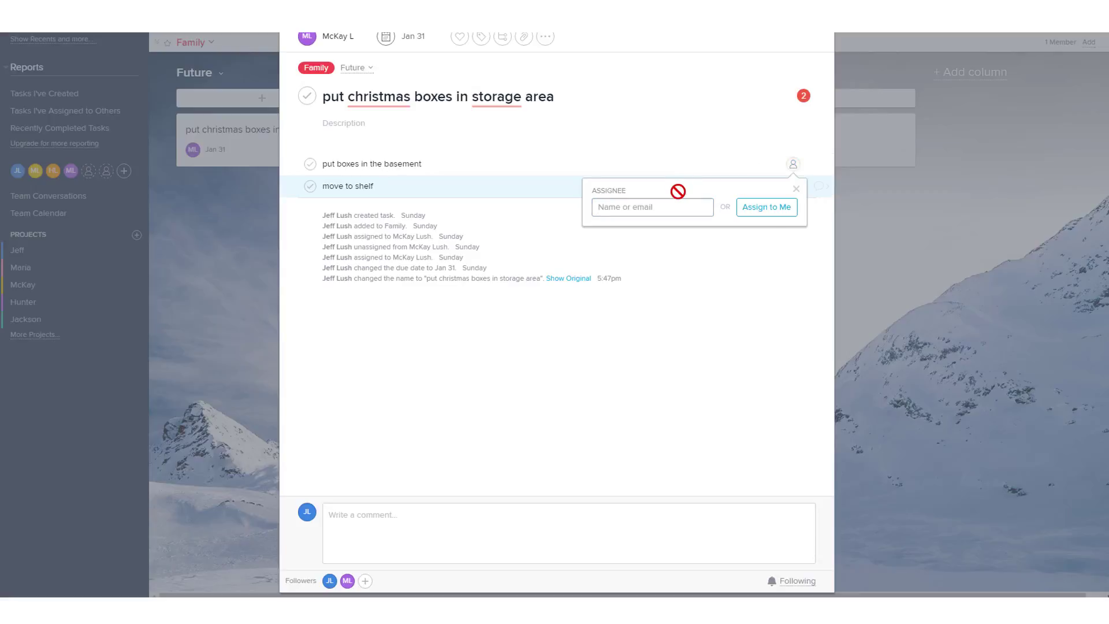
type("Mck")
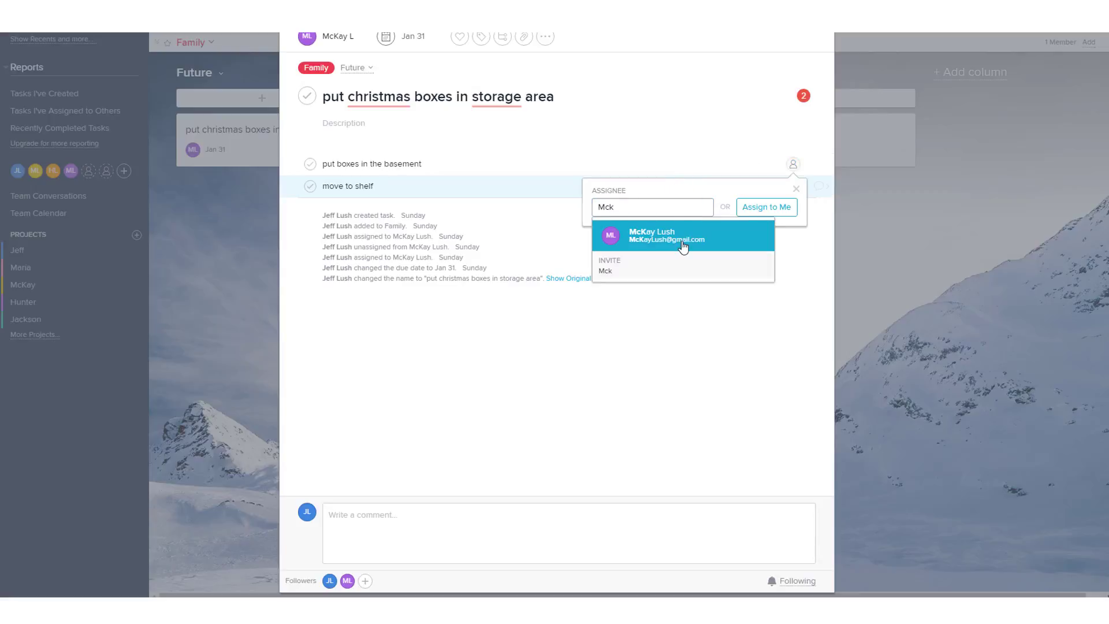
left_click(683, 246)
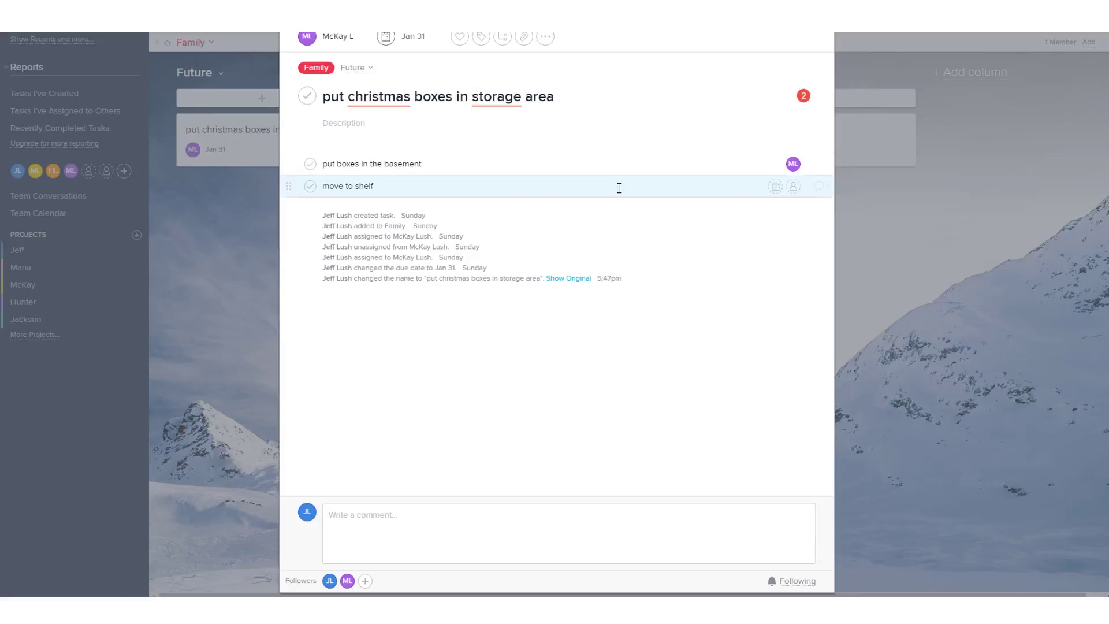
left_click(794, 188)
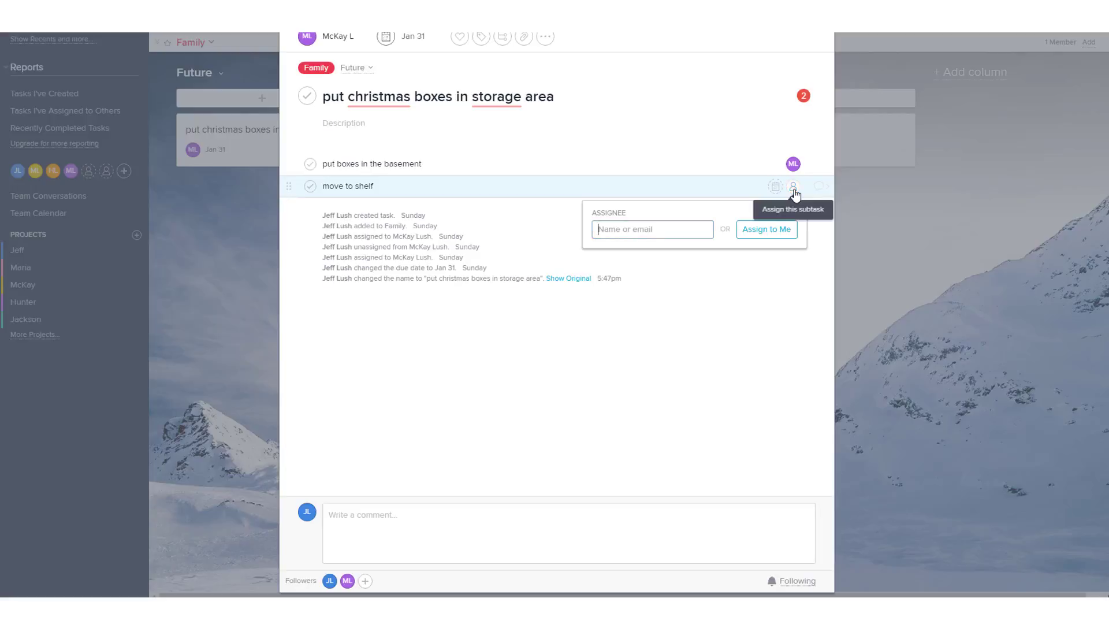
type("Mck")
left_click(701, 250)
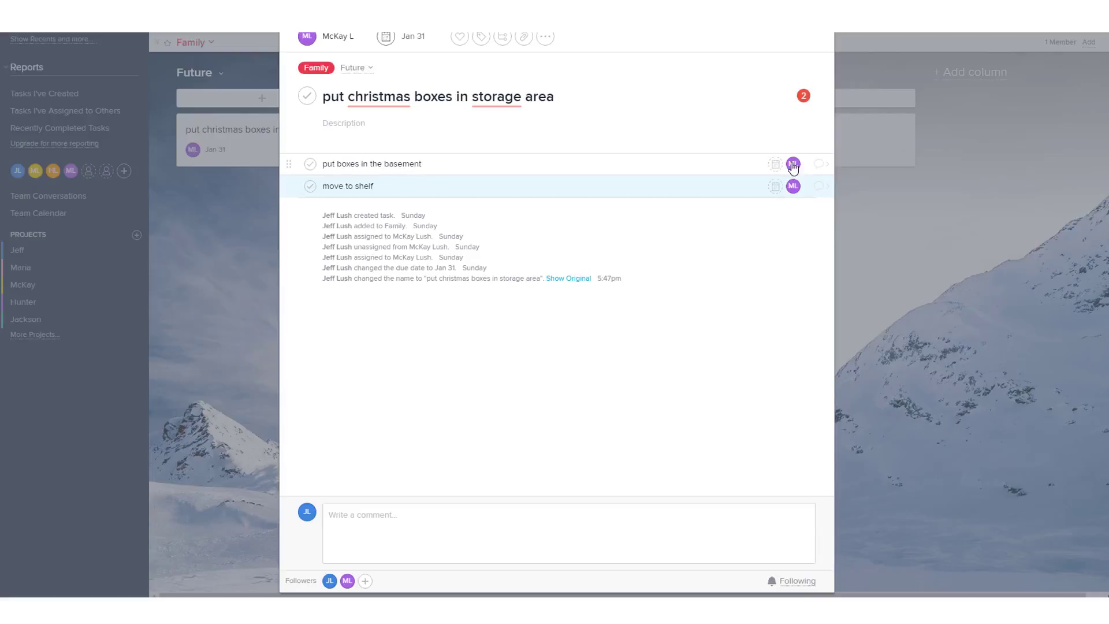
Reassign 'move to shelf' to yourself, leaving the basement subtask with the other member
left_click(793, 185)
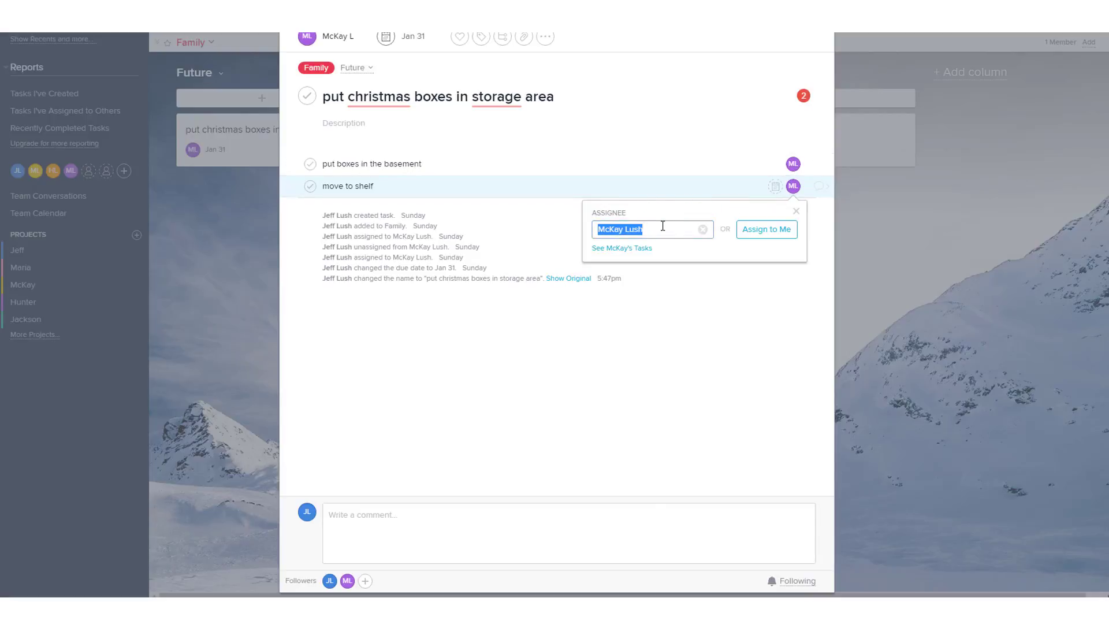
left_click(751, 229)
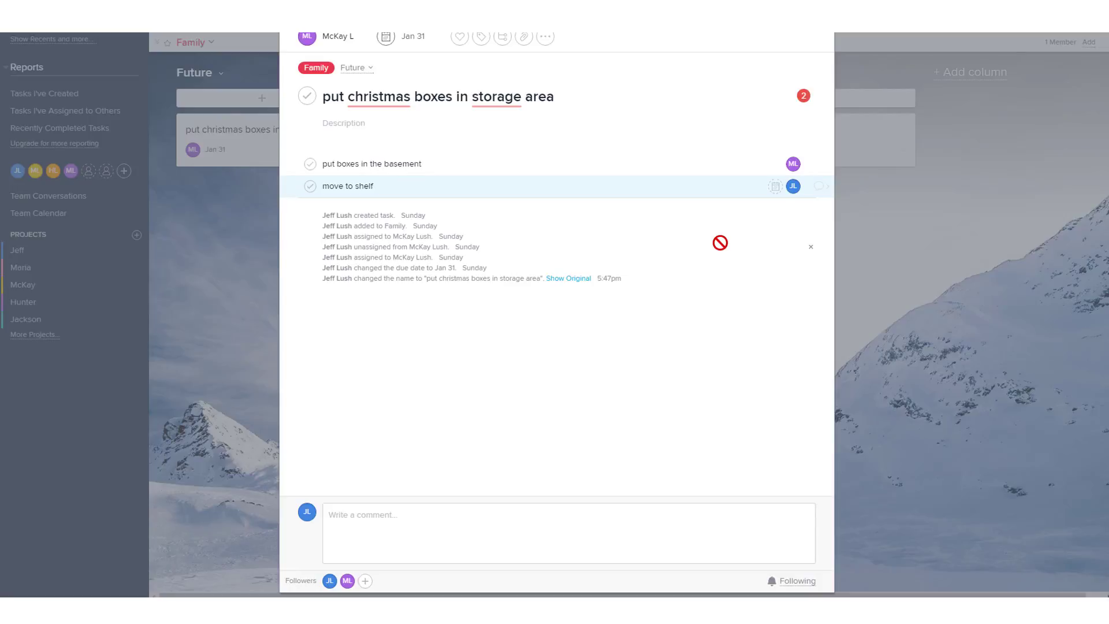
left_click(353, 43)
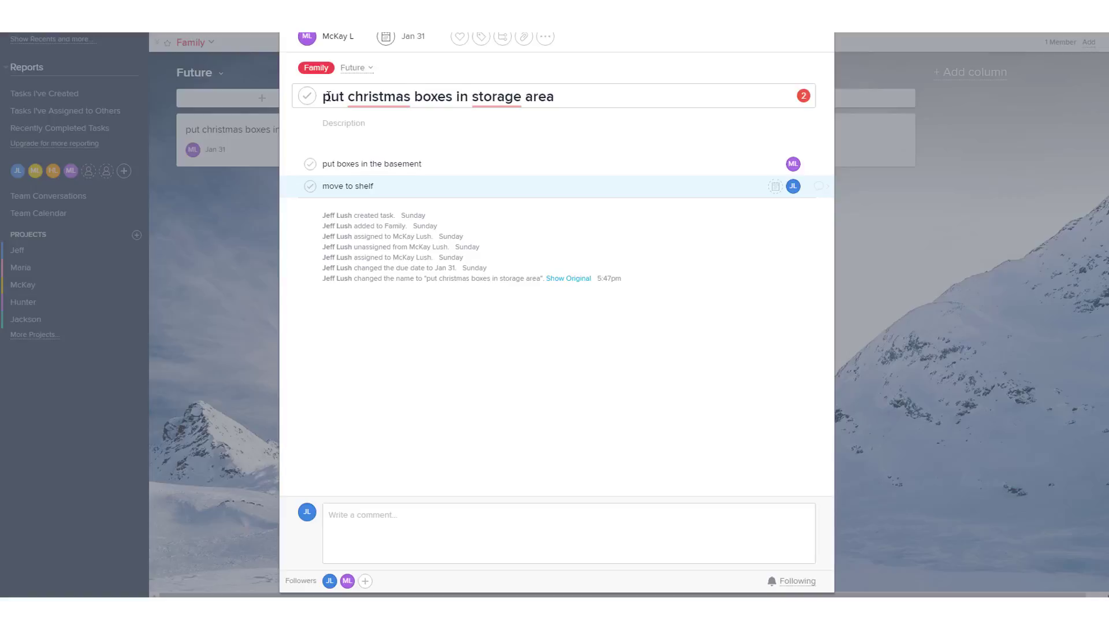
left_click_drag(328, 96, 584, 109)
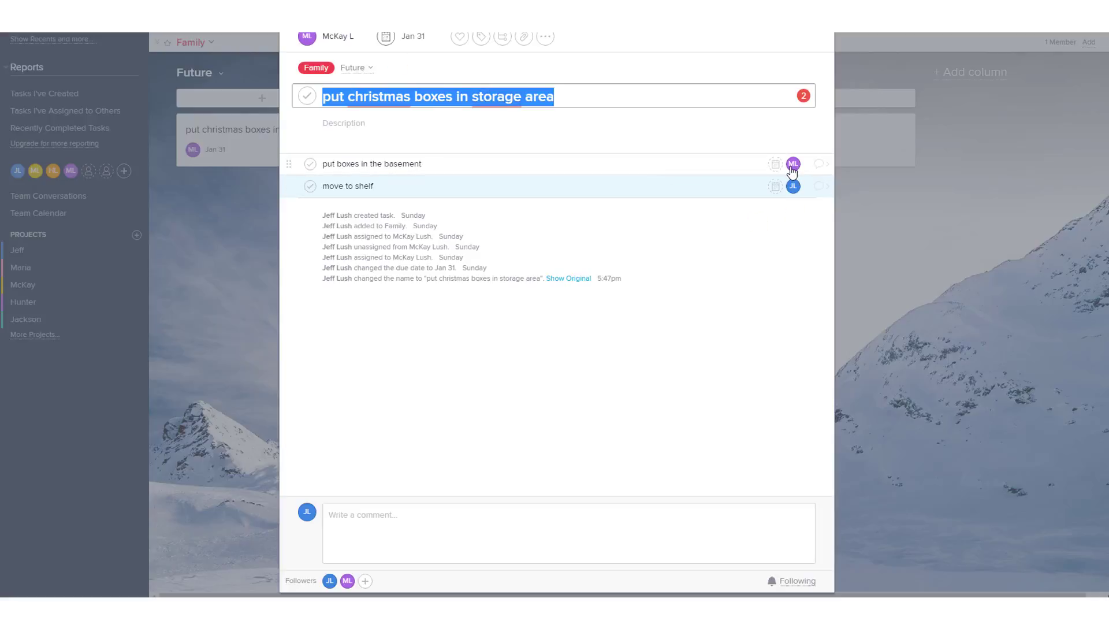
left_click_drag(791, 168, 751, 228)
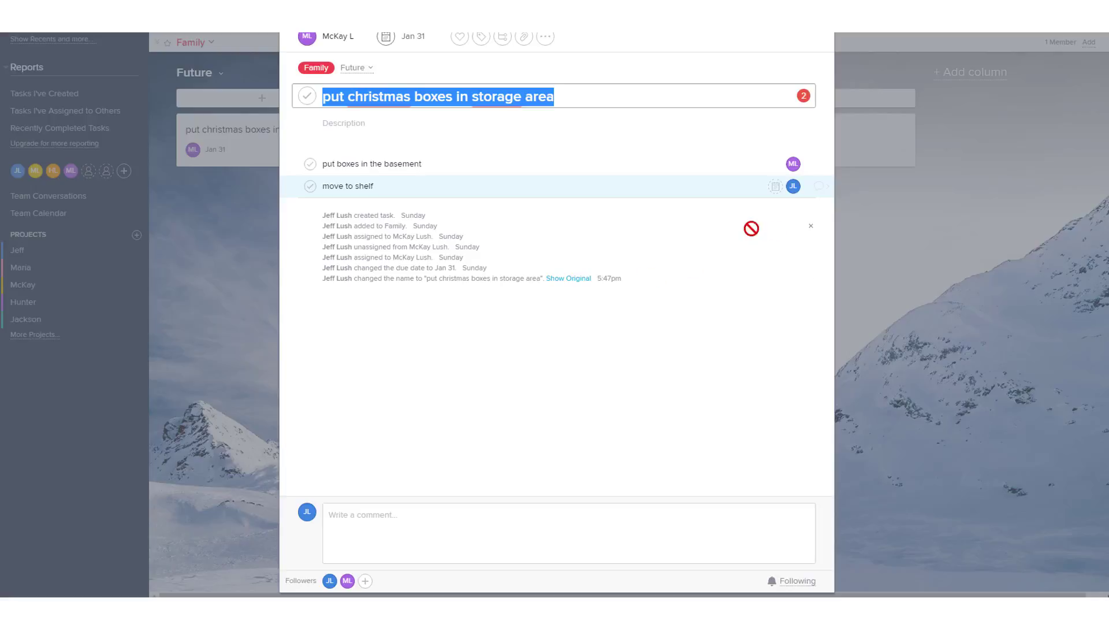
left_click_drag(358, 48, 417, 41)
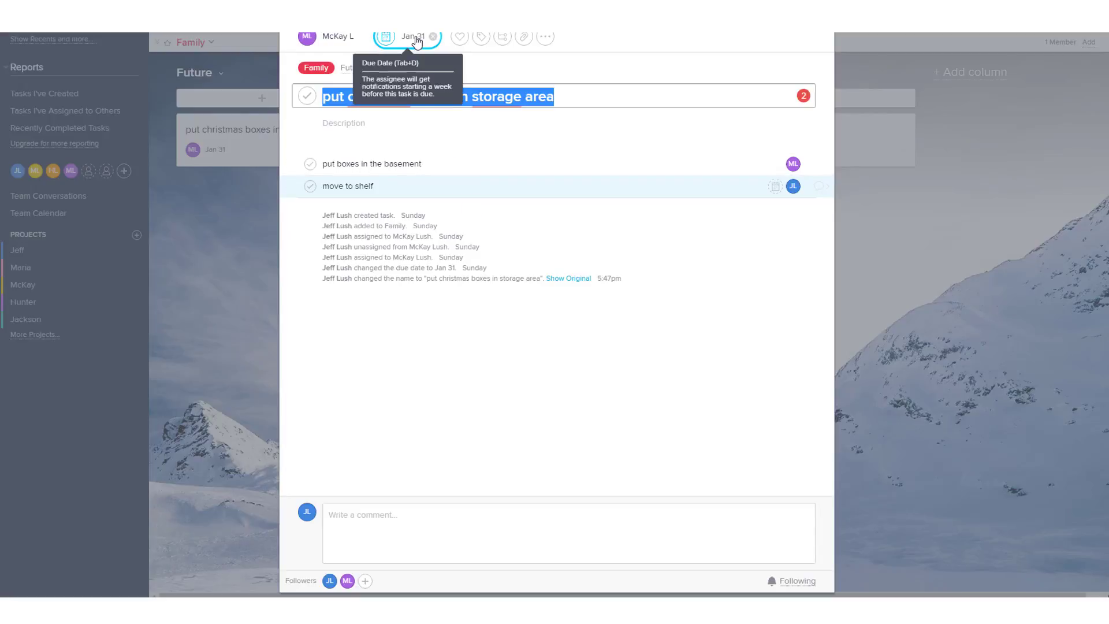
Date the basement subtask Saturday Jan 28 and move to shelf Monday Jan 30, then open the basement subtask
left_click(776, 164)
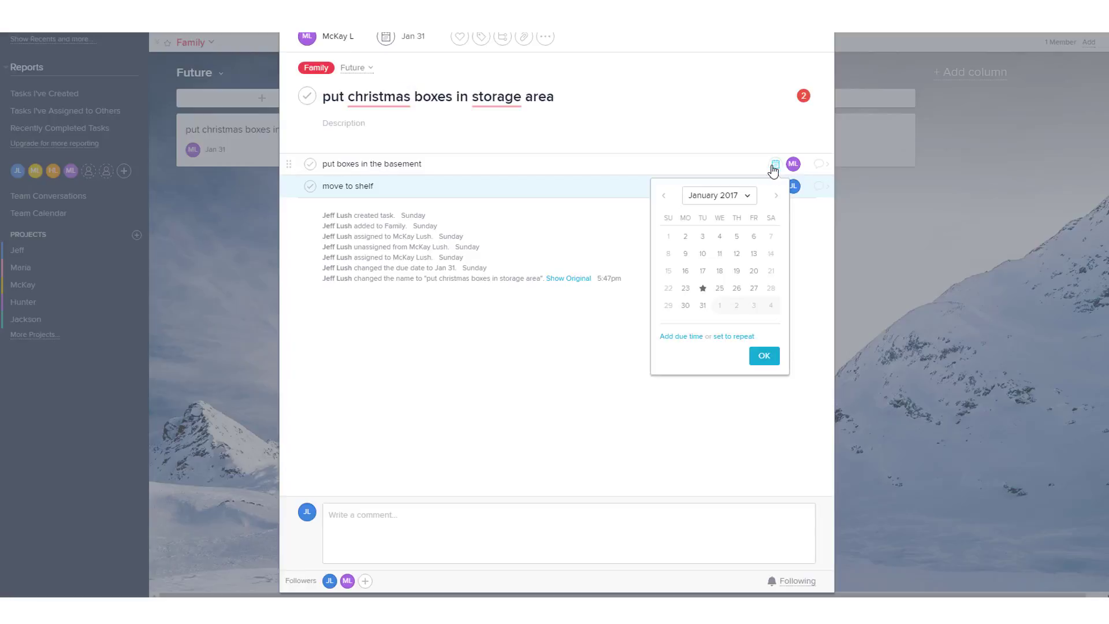
left_click(772, 288)
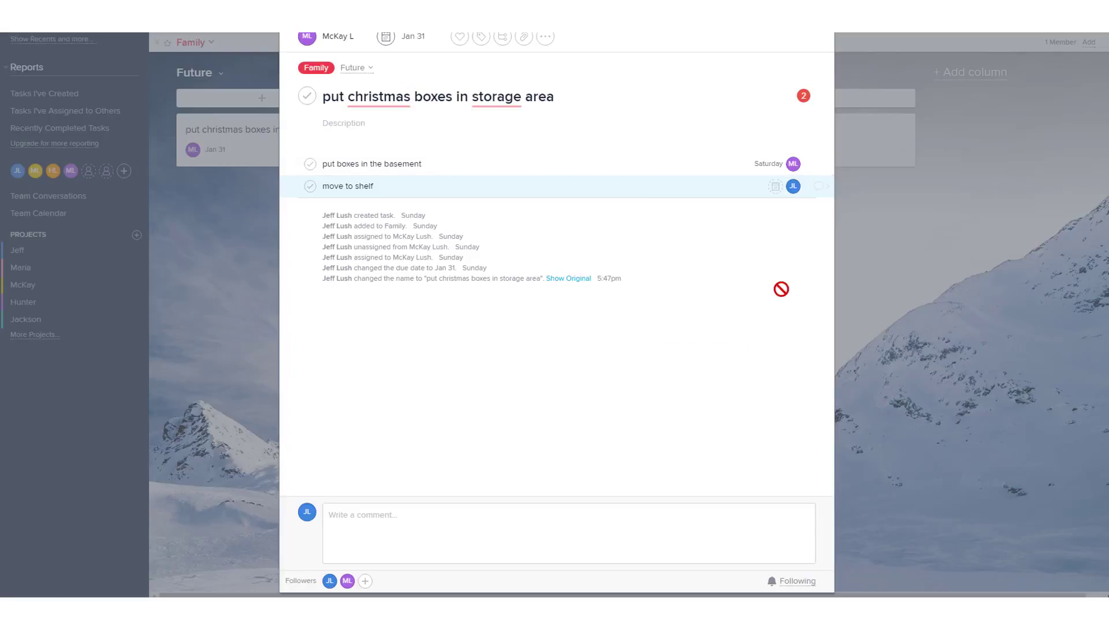
left_click(776, 188)
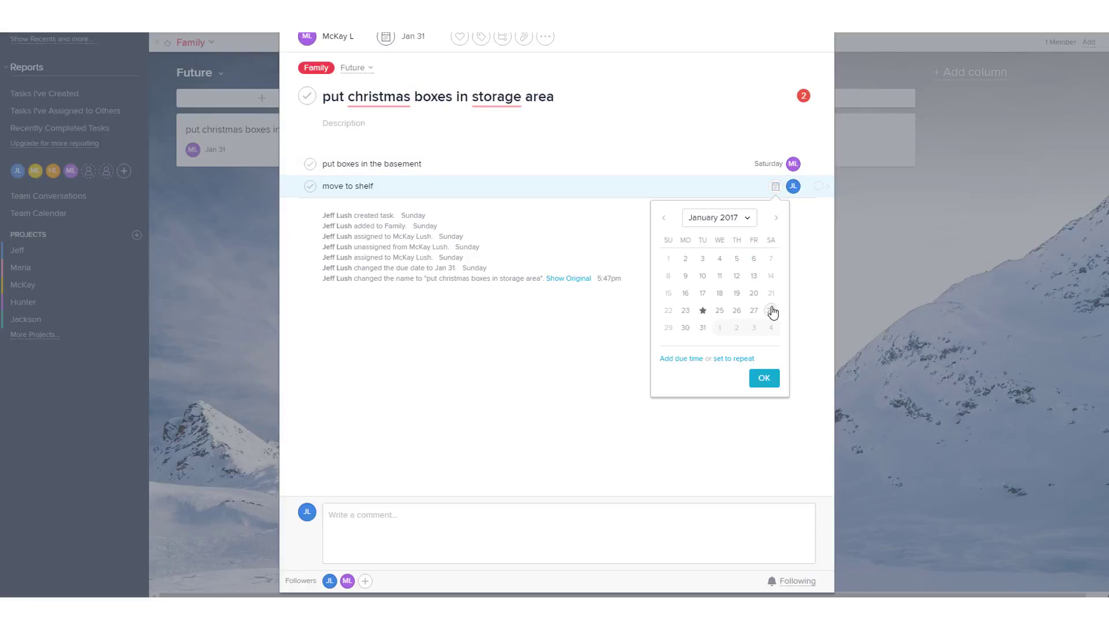
left_click(685, 327)
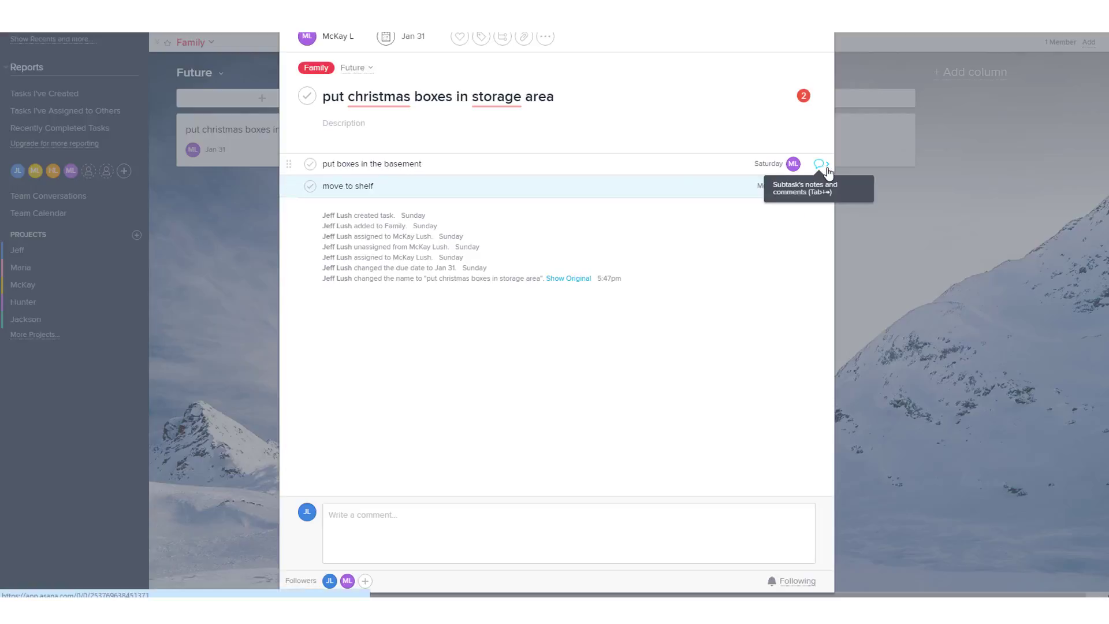
left_click(828, 168)
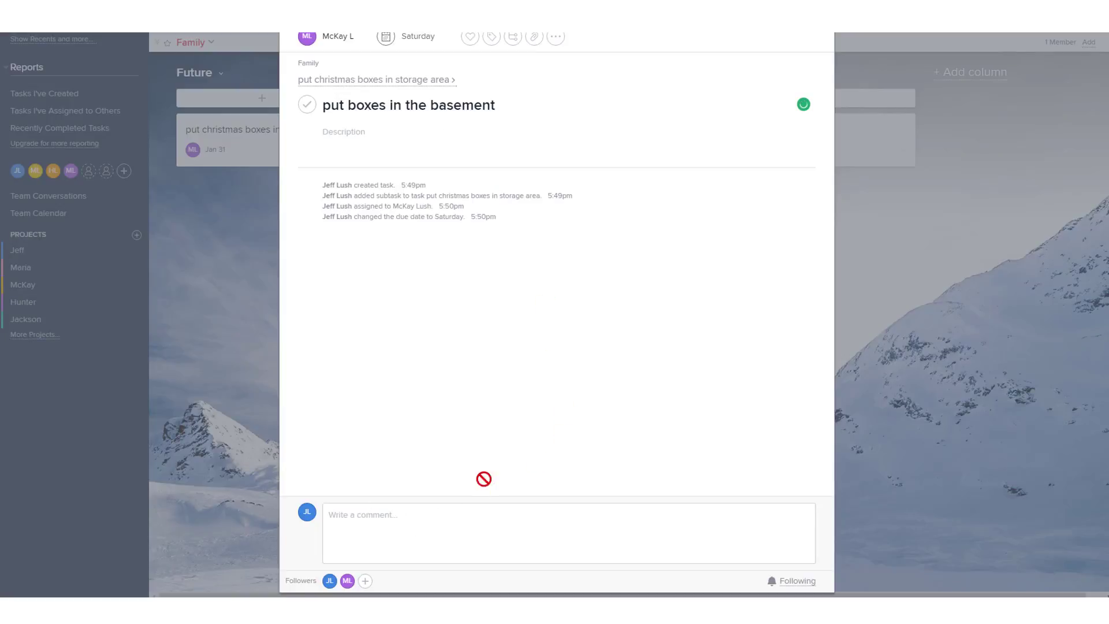
Delete the two empty subtask rows and go back to 'put christmas boxes in storage area'
left_click(513, 38)
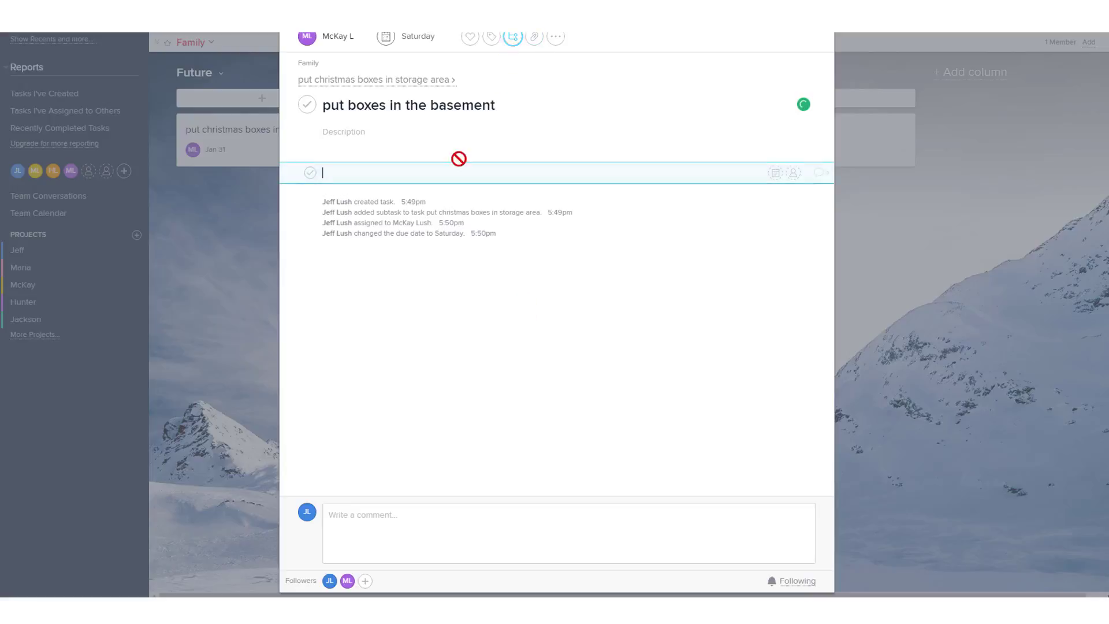
left_click(513, 38)
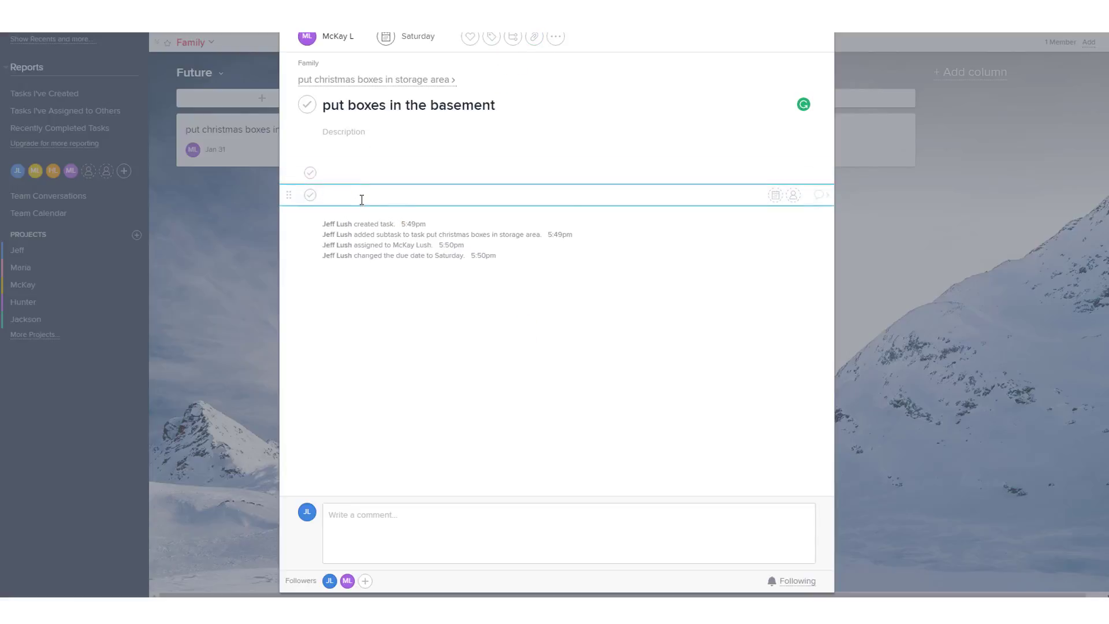
key("BackSpace")
key("BackSpace")
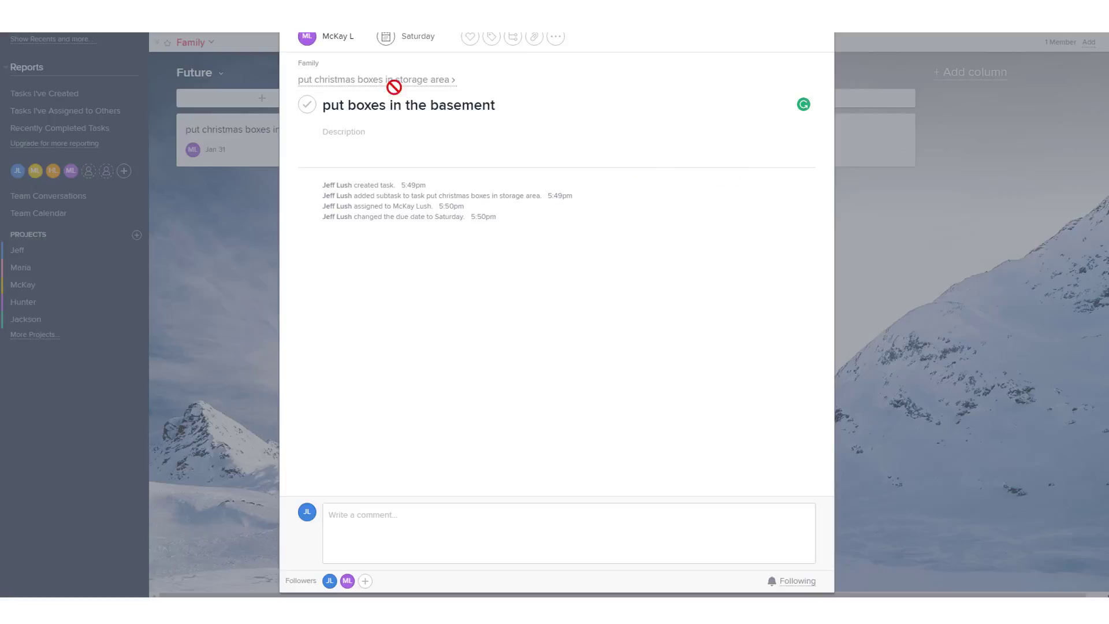
left_click(416, 82)
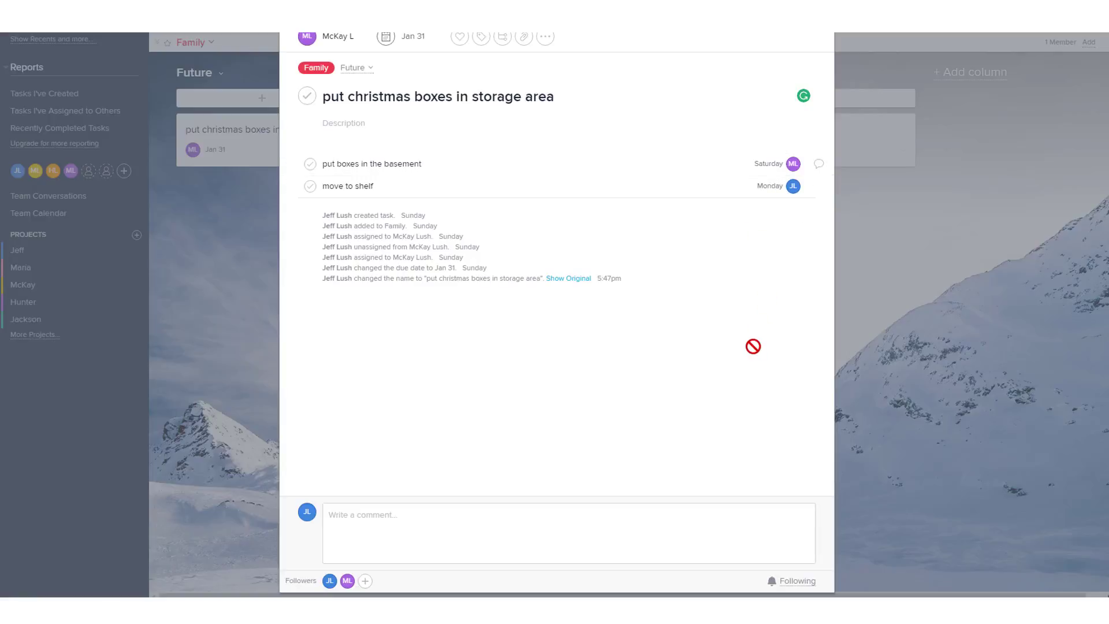
Switch to the Team Calendar and open the 'put boxes in the basement' card on Jan 28
left_click(826, 39)
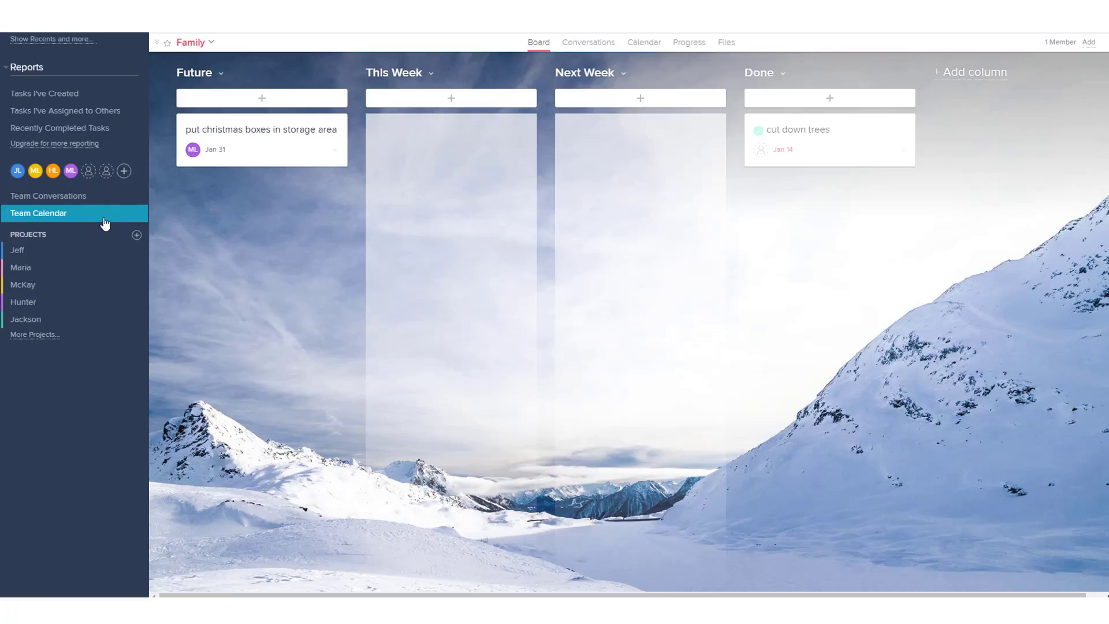
left_click(70, 217)
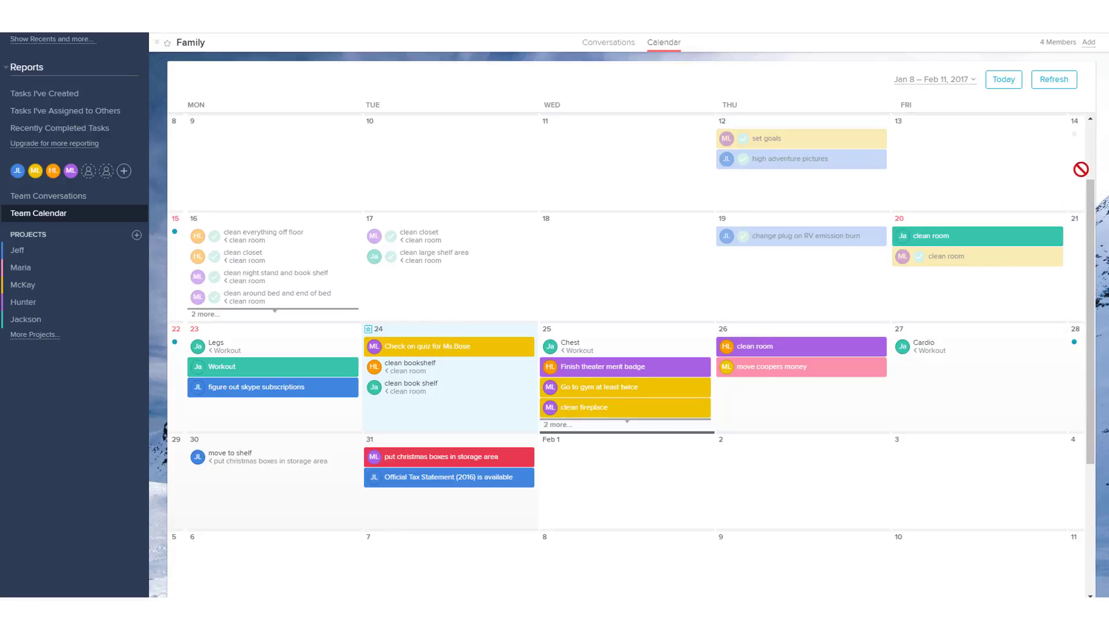
left_click(1074, 343)
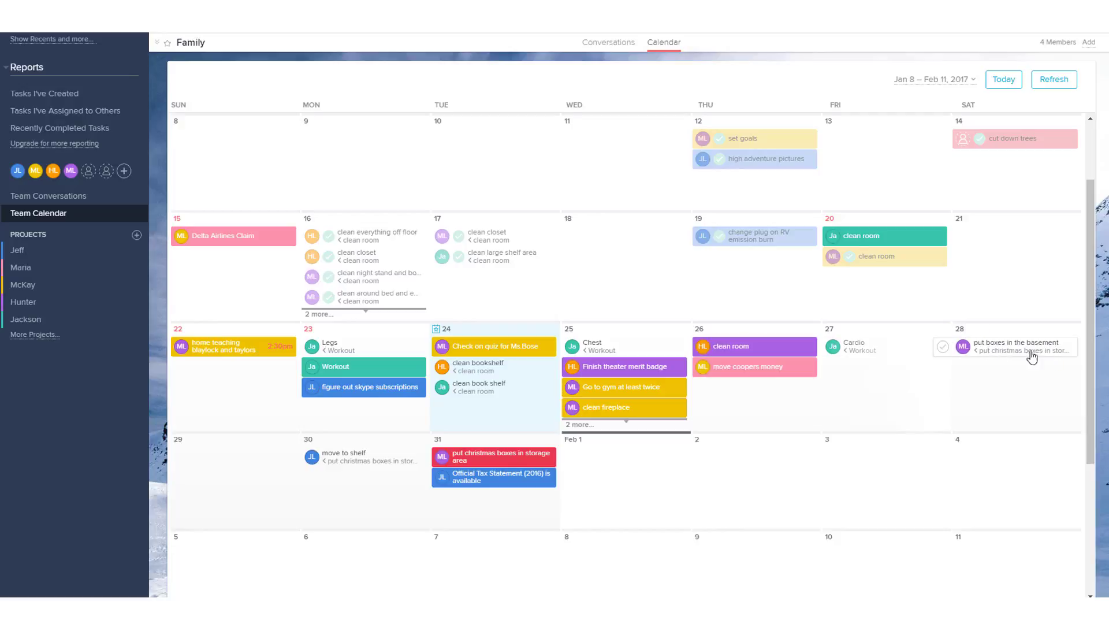
left_click_drag(1043, 357, 563, 273)
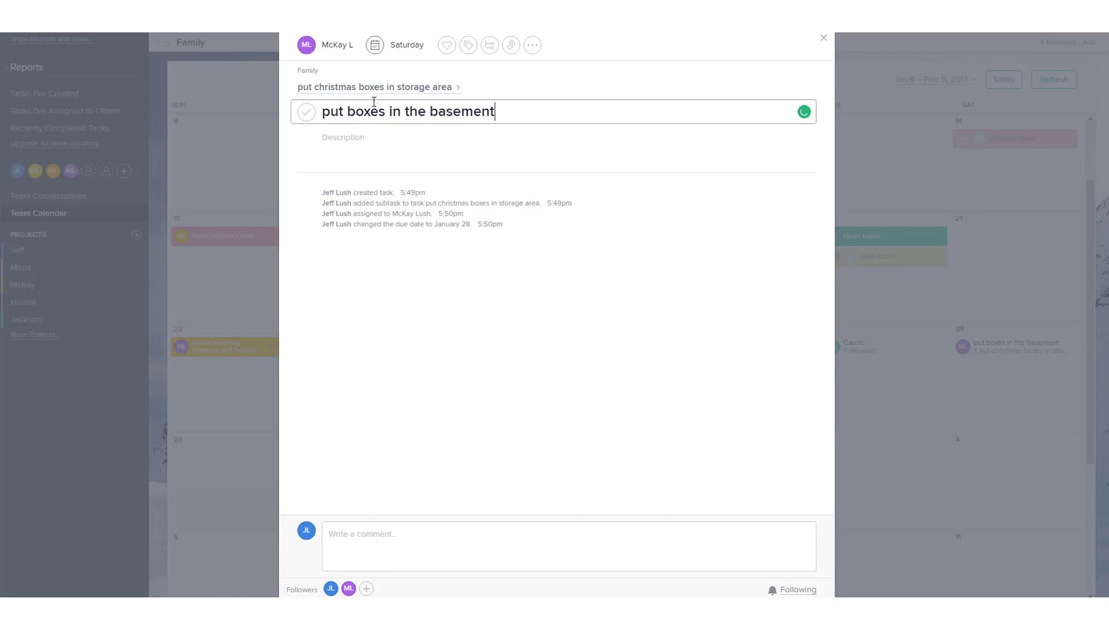
Drag the Family project from More Projects into the sidebar Projects list
left_click(384, 87)
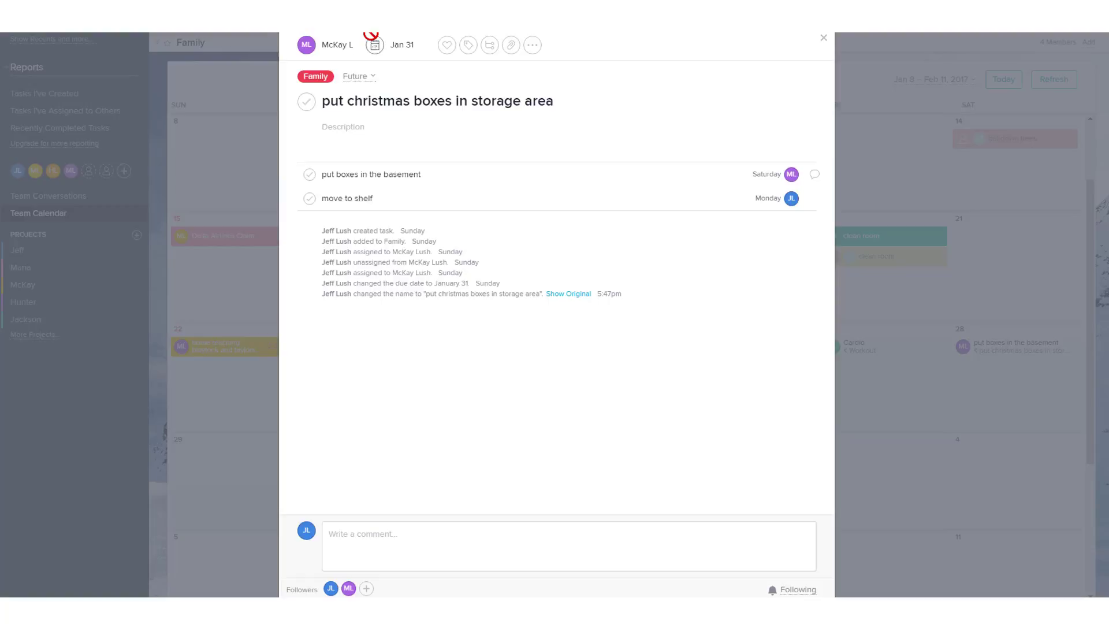
left_click(821, 44)
left_click_drag(531, 479, 499, 462)
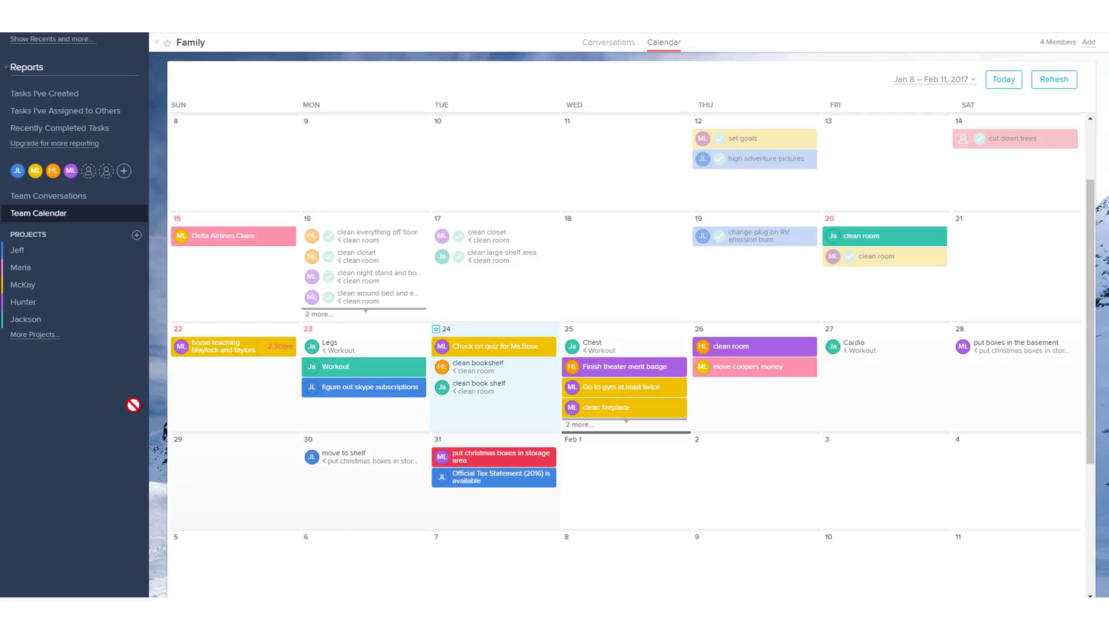
left_click_drag(133, 405, 55, 343)
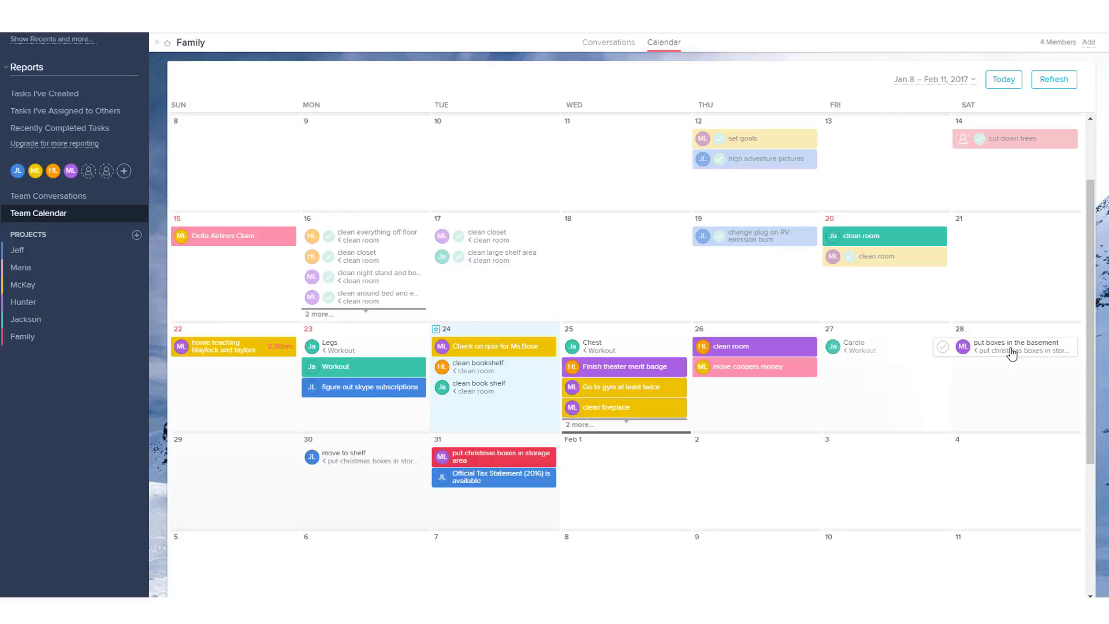
mouse_move(1013, 354)
left_mouse_down()
mouse_move(421, 474)
mouse_move(397, 458)
mouse_move(833, 479)
mouse_move(1084, 414)
mouse_move(1003, 359)
left_mouse_up()
Mark 'put boxes in the basement' (Jan 28) and 'move to shelf' (Jan 30) complete
left_click(943, 347)
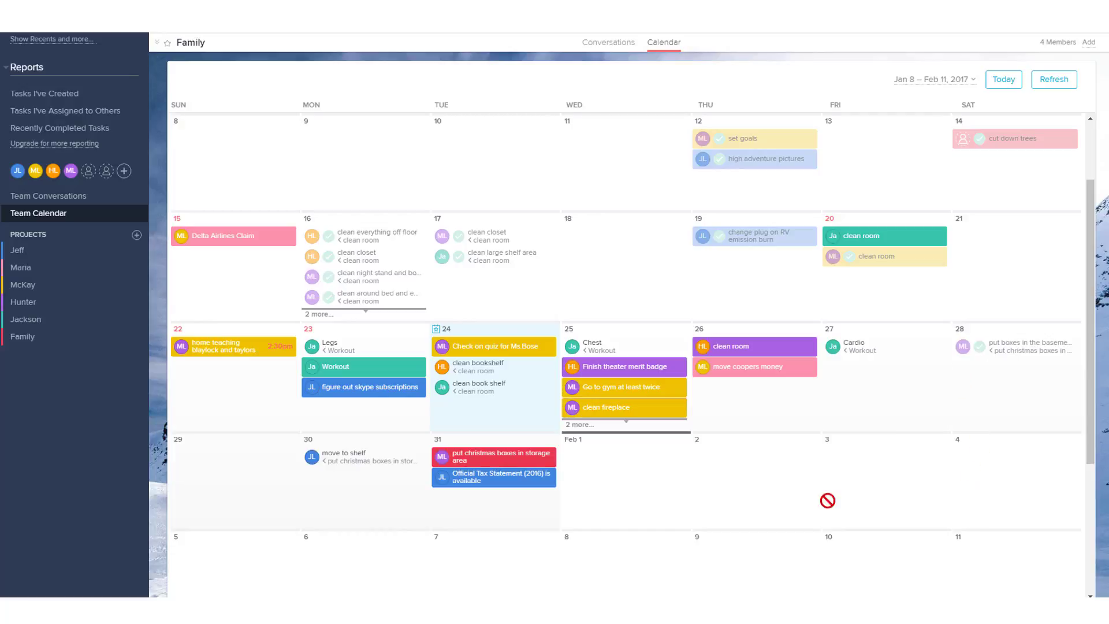
left_click(357, 465)
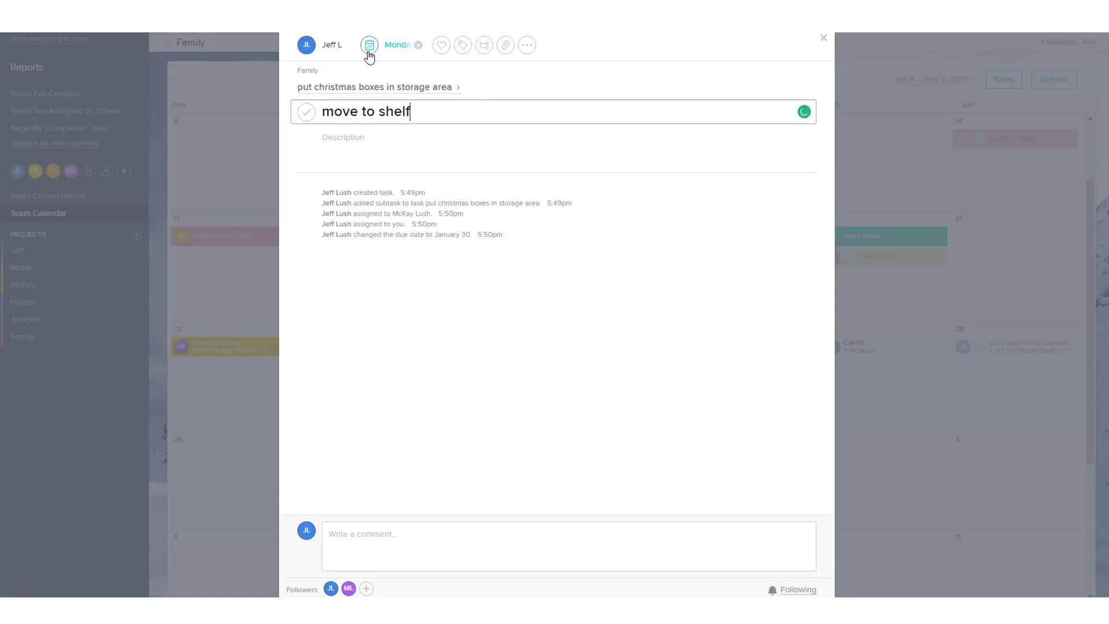
left_click(306, 112)
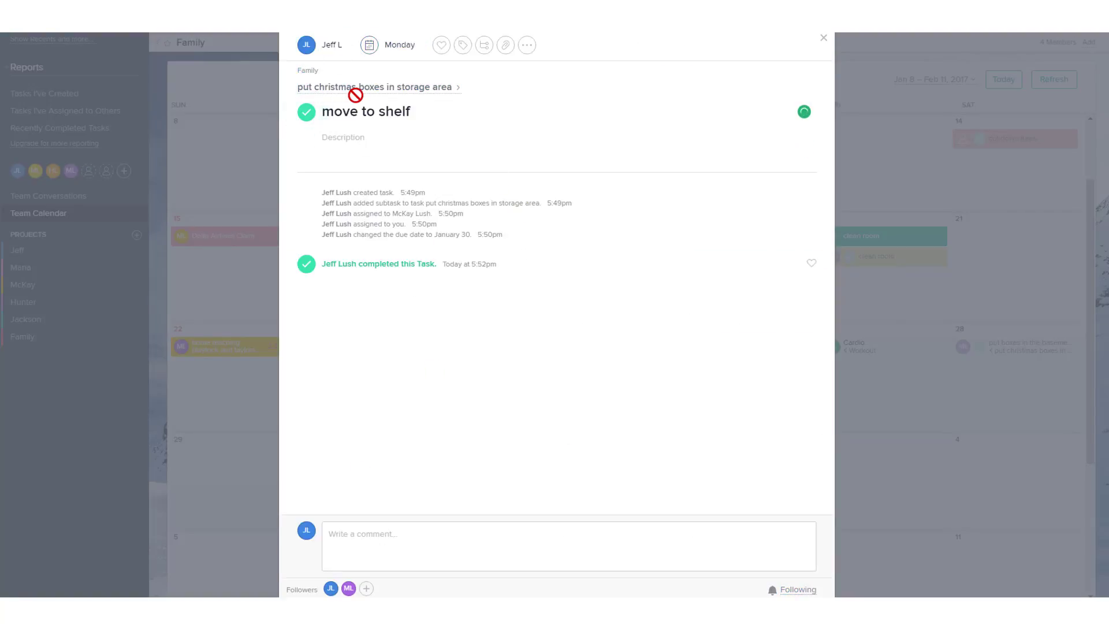
left_click(368, 92)
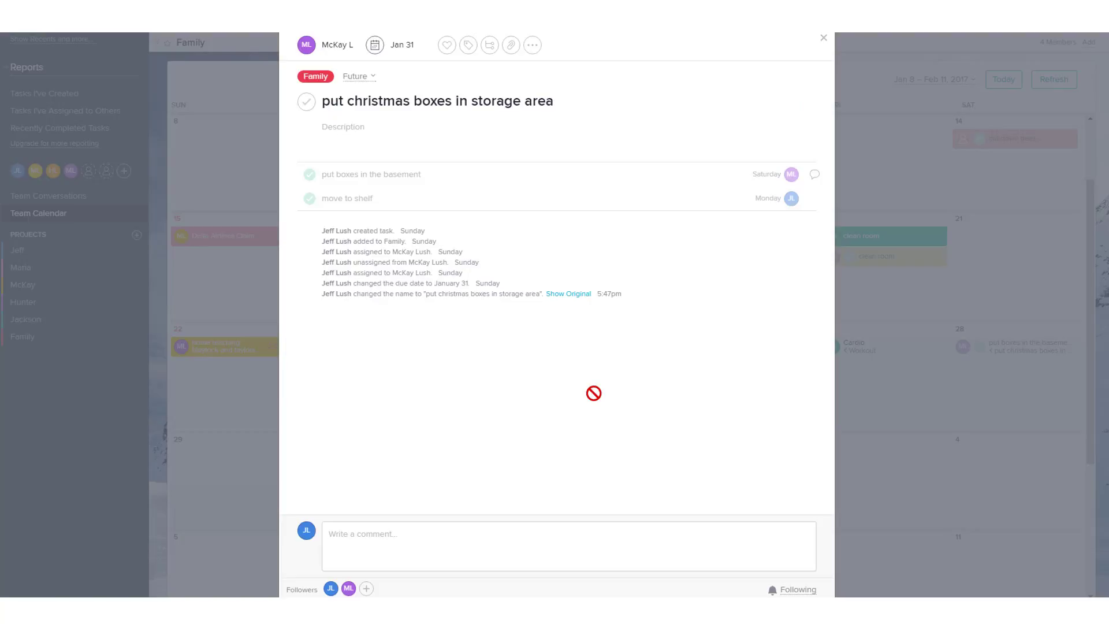
left_click(825, 39)
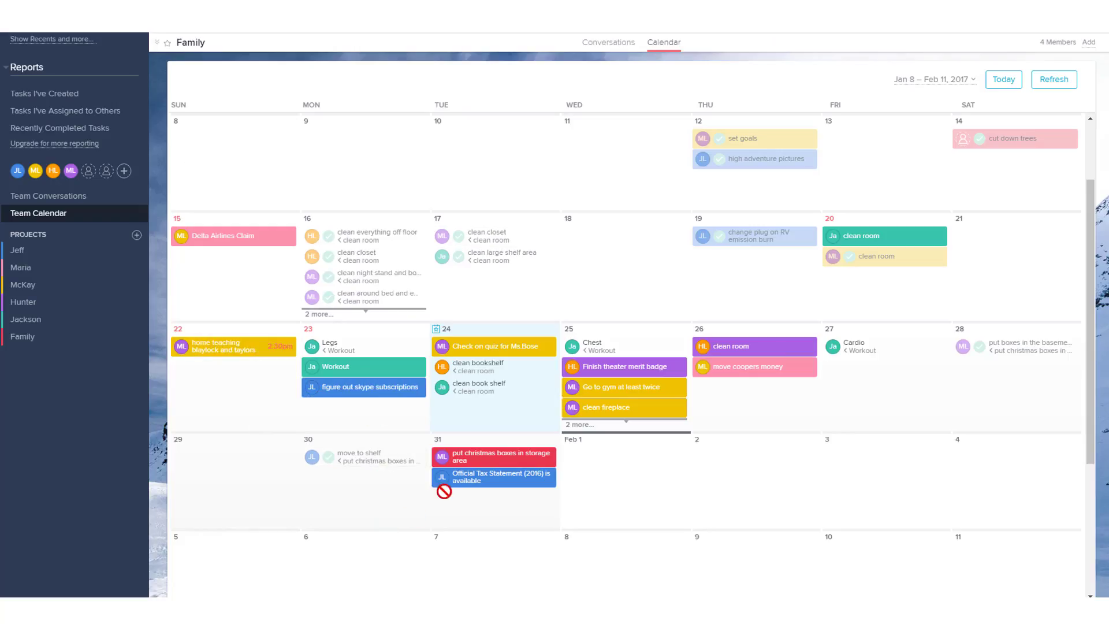
Clear the Jan 31 due date on 'put christmas boxes in storage area', then recheck it via 'move to shelf'
left_click(492, 463)
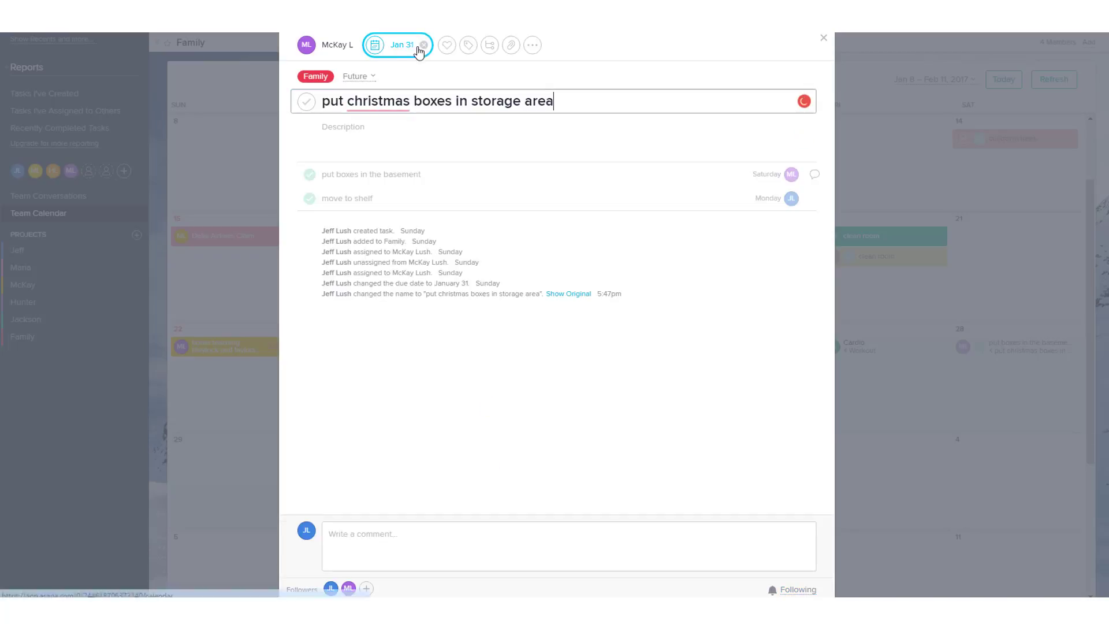
left_click(422, 46)
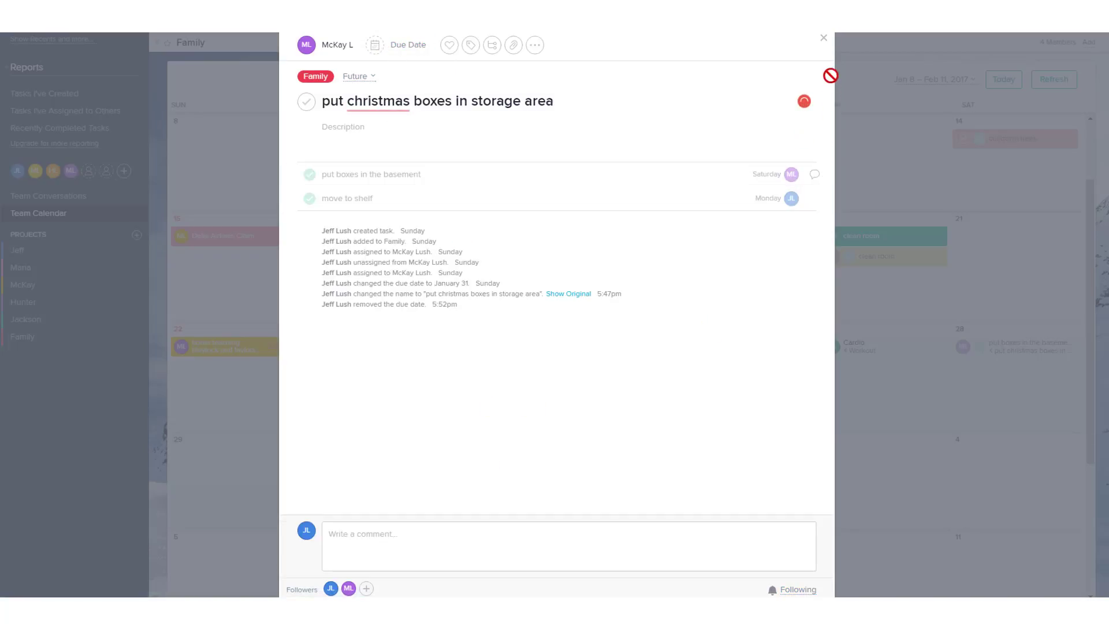
left_click(824, 39)
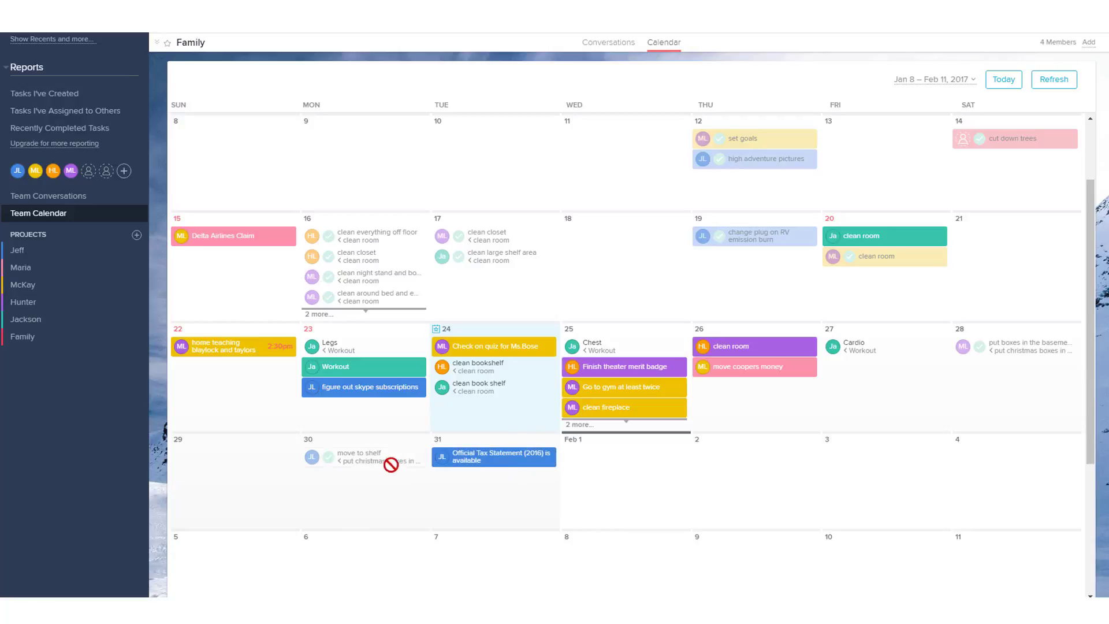
left_click(363, 460)
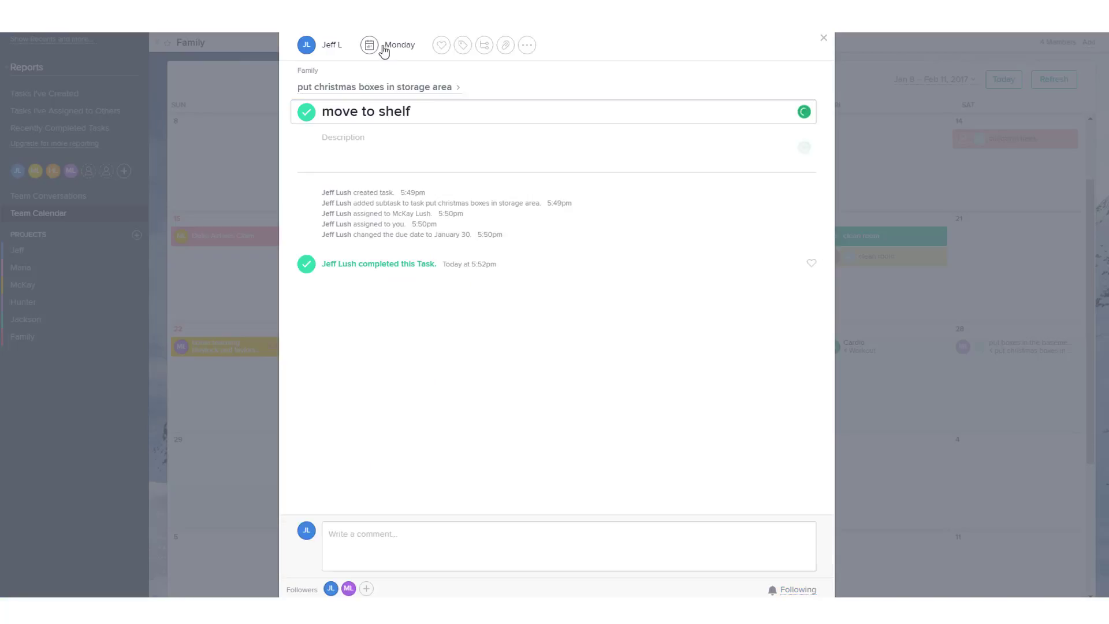
left_click(372, 89)
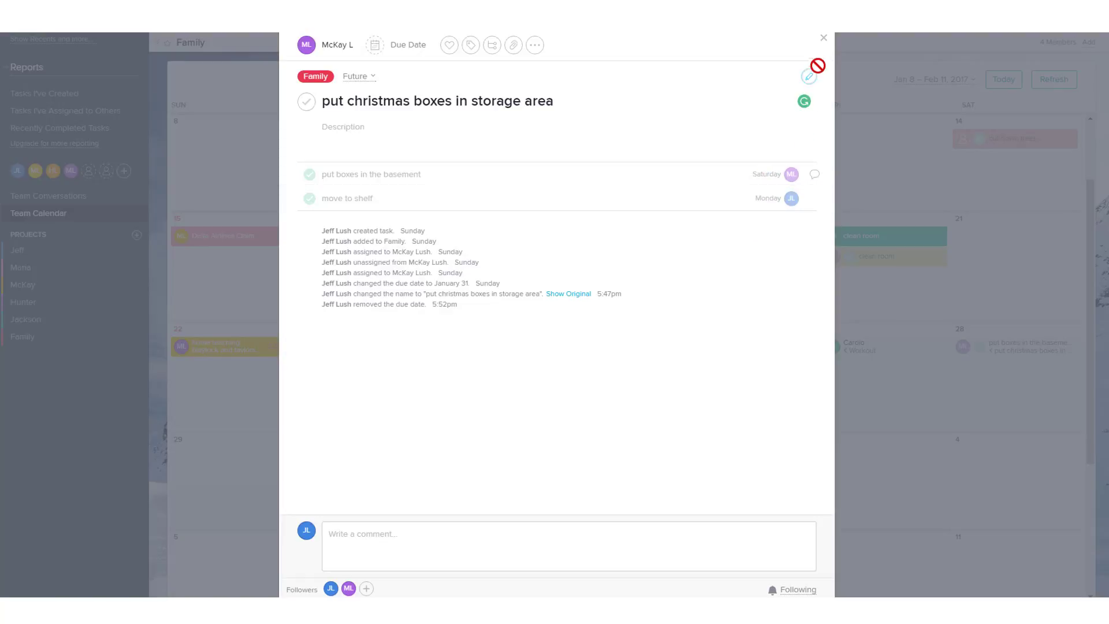
left_click(824, 38)
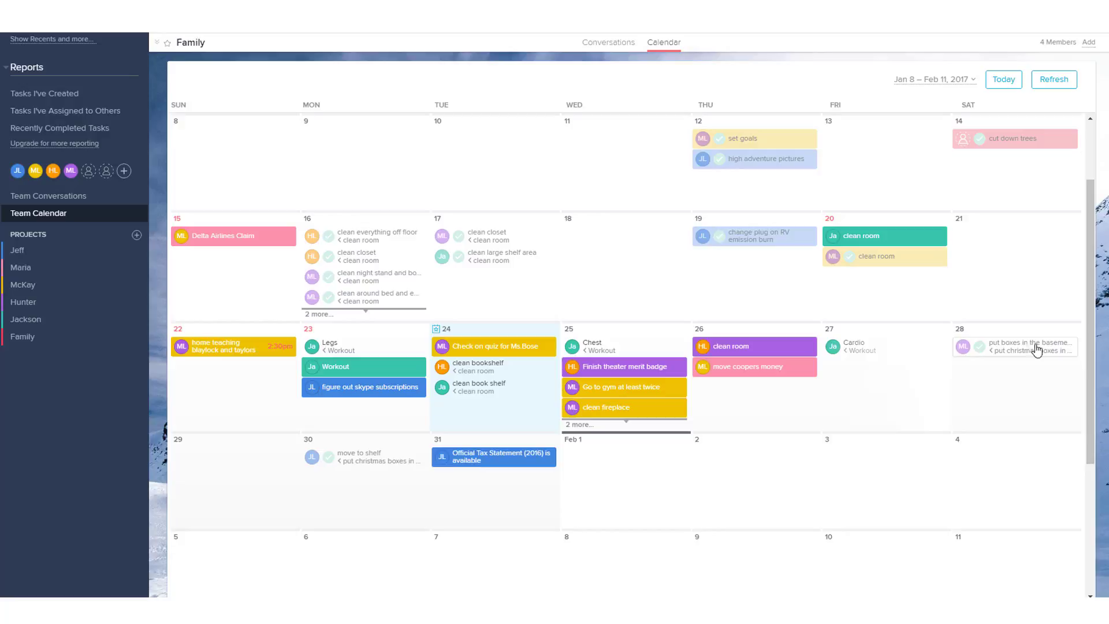
left_click_drag(1037, 350, 604, 421)
left_click_drag(668, 366, 720, 387)
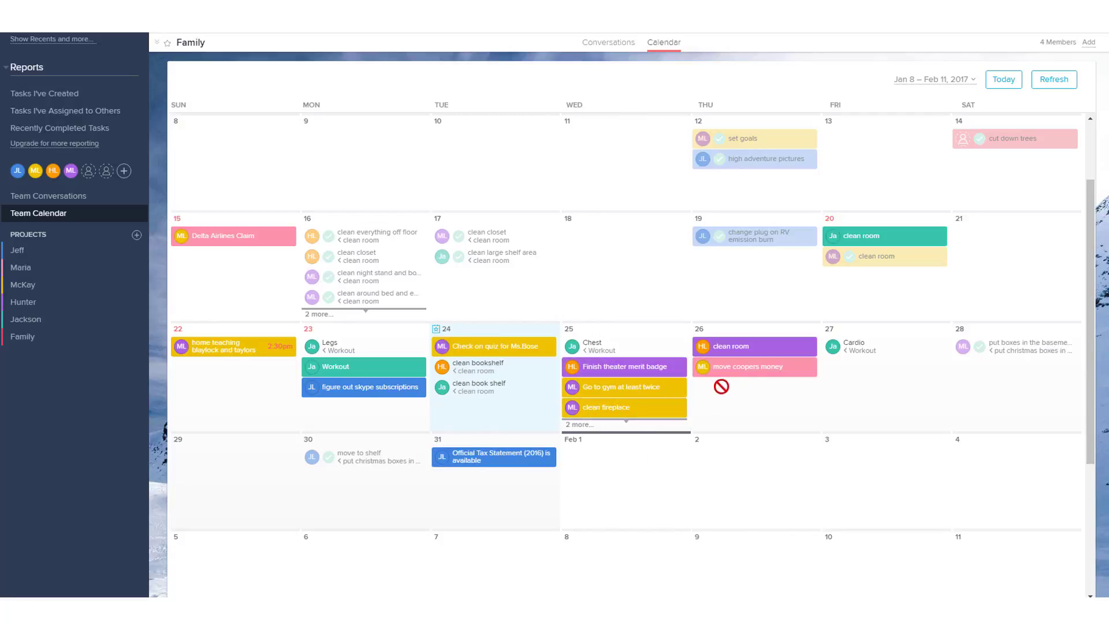
left_click_drag(924, 348, 932, 349)
left_click_drag(861, 355, 42, 322)
In the Jackson project, complete the Workout task's Legs subtask and remove its Yesterday due date
left_click(41, 322)
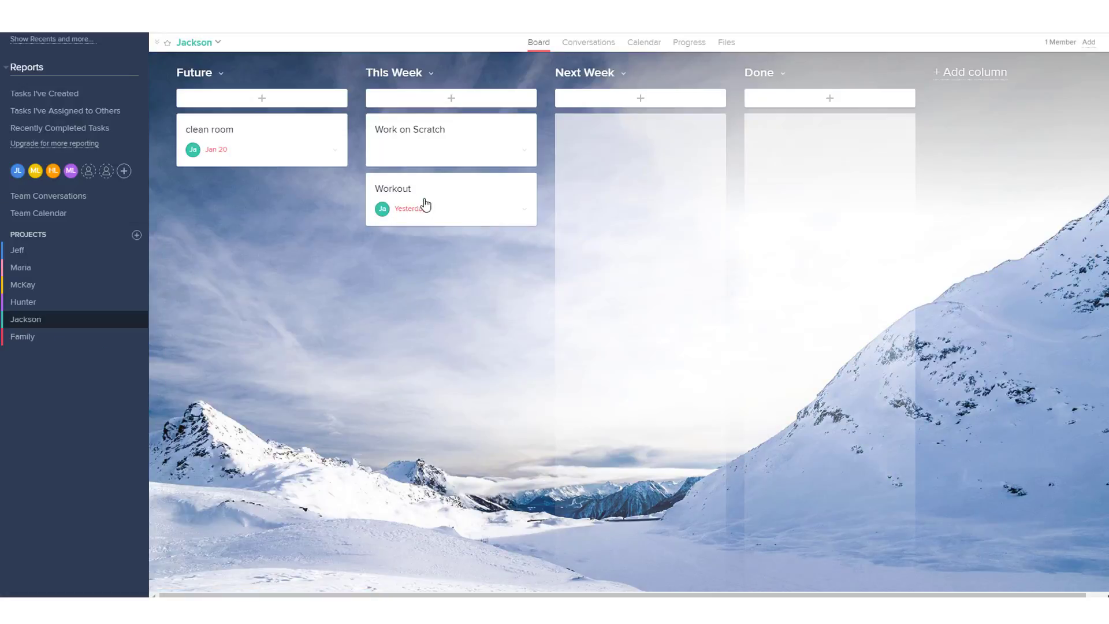
left_click(400, 191)
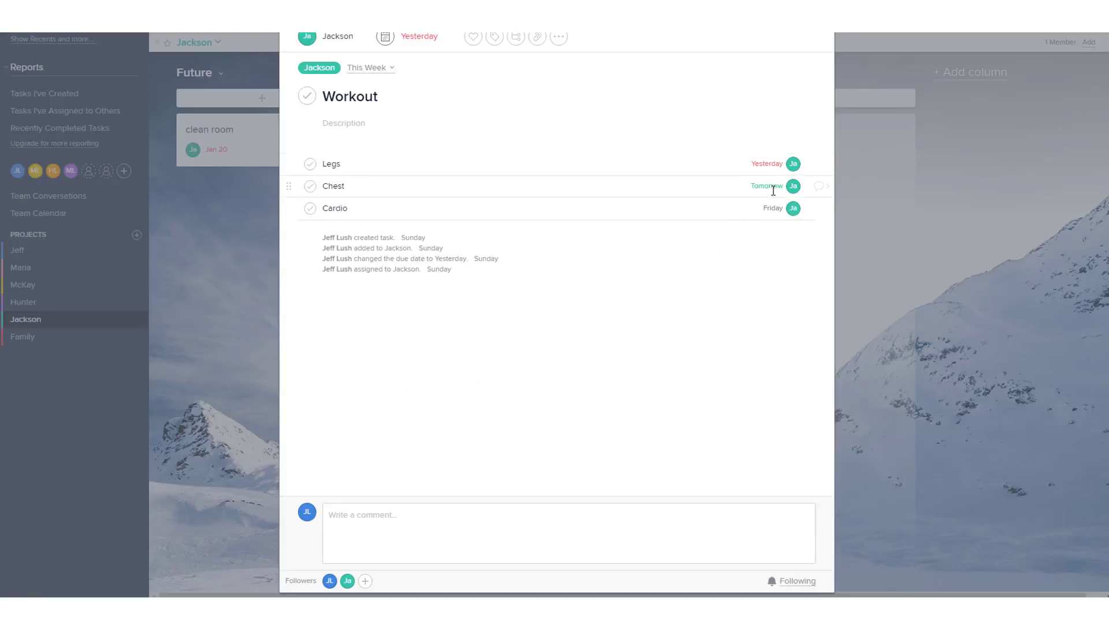
left_click_drag(774, 215, 787, 171)
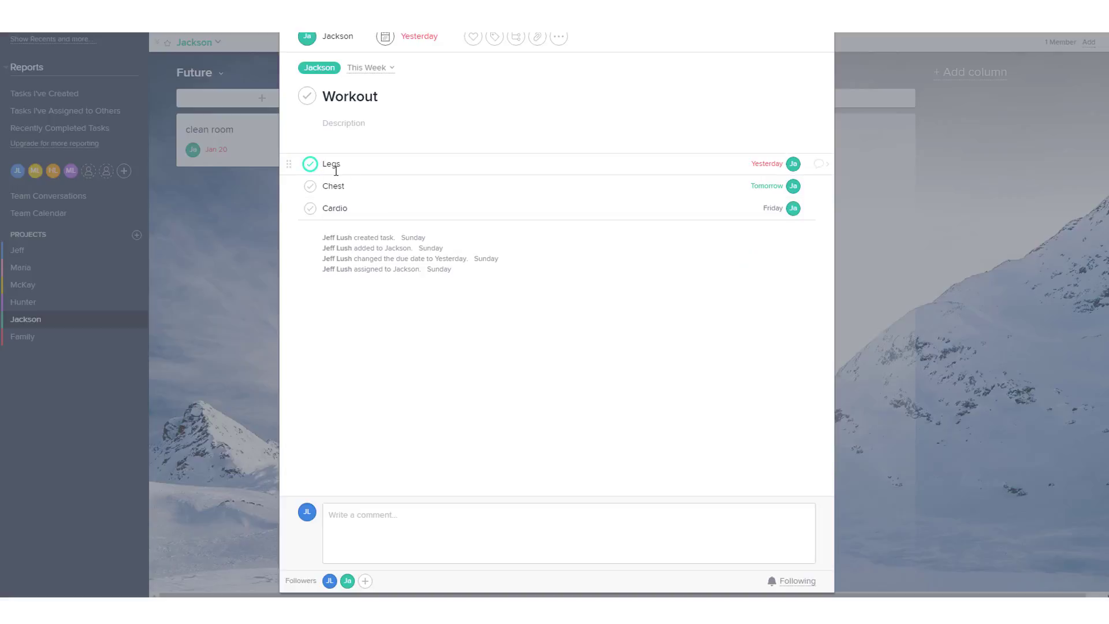
left_click(310, 166)
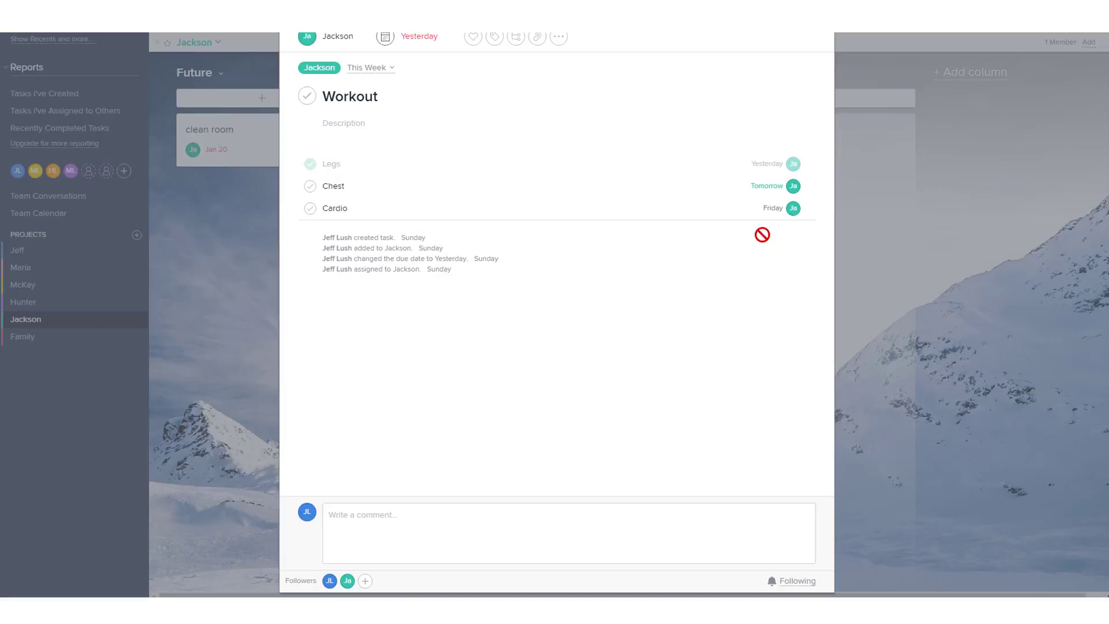
left_click(370, 95)
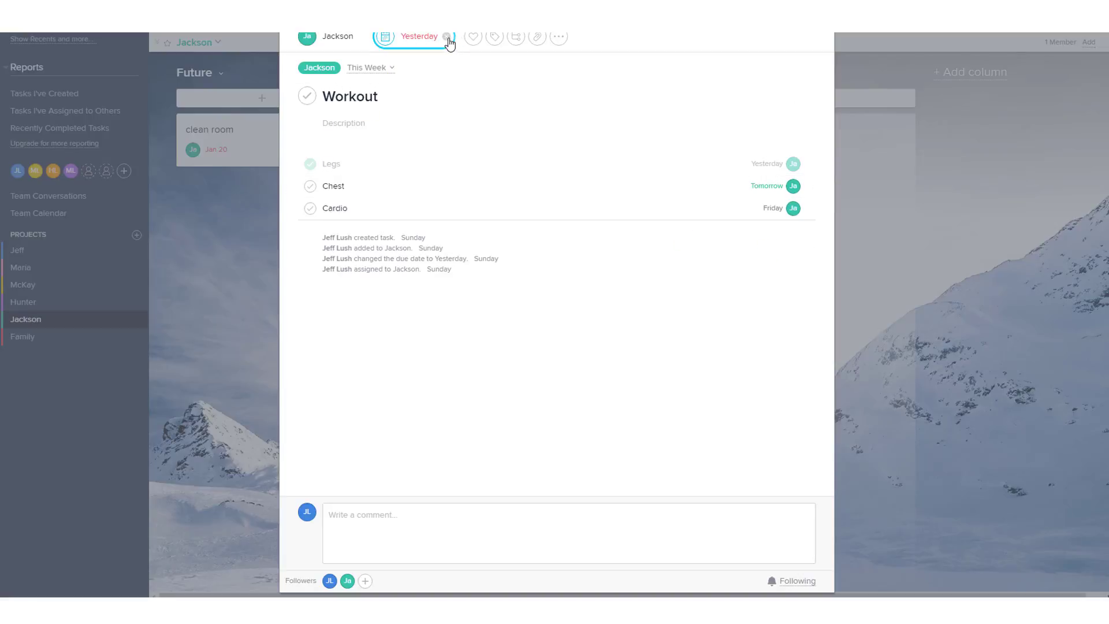
left_click(447, 37)
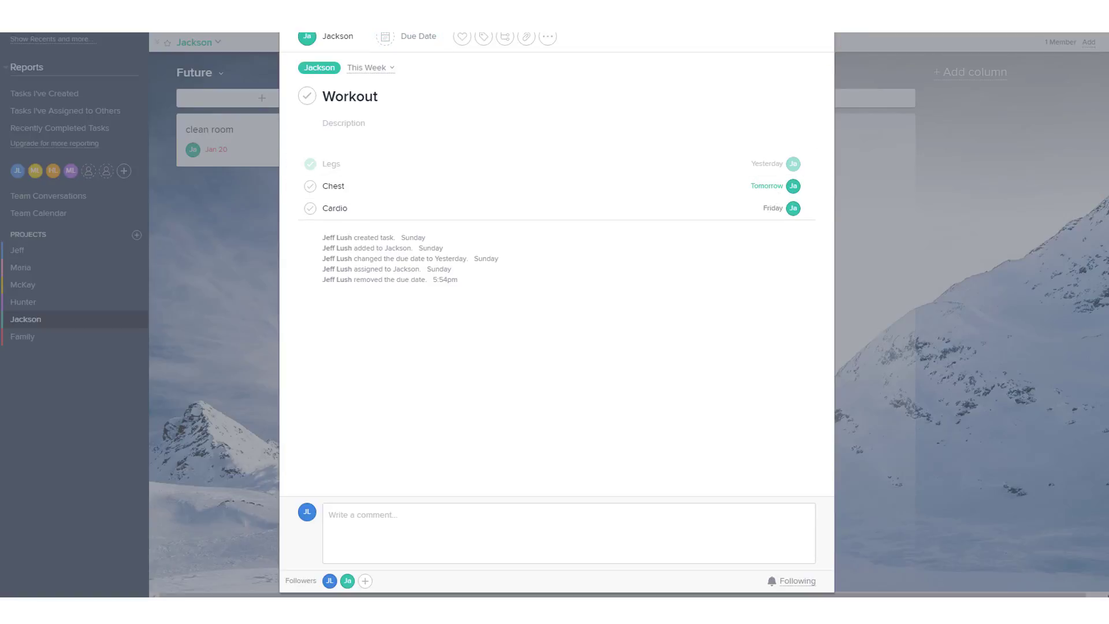
left_click(826, 37)
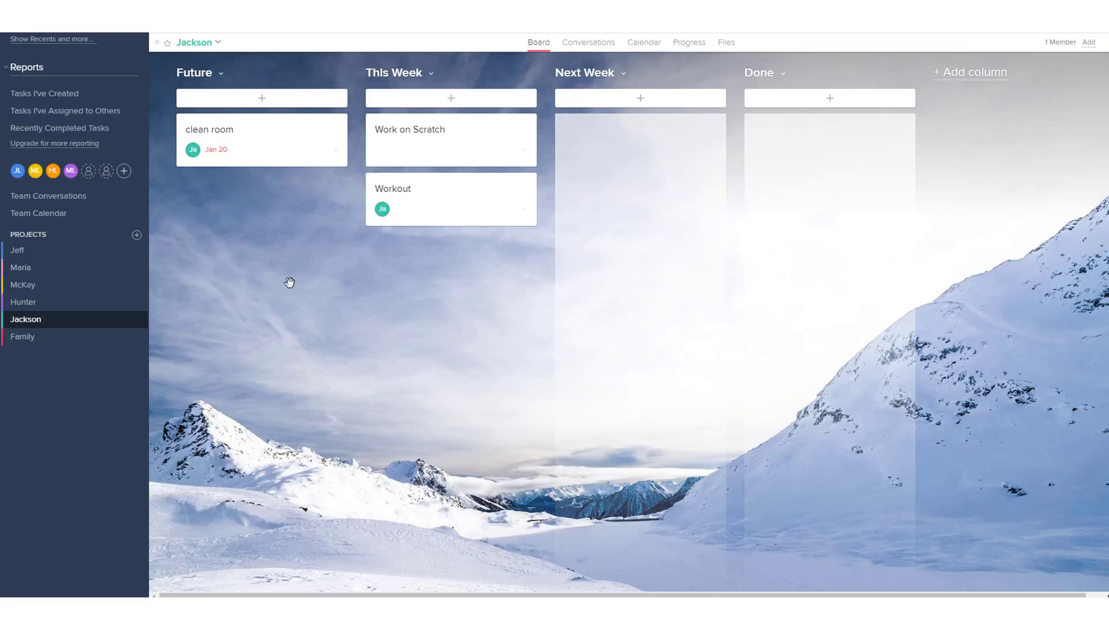
Return to the Family team calendar showing Legs, Chest and Cardio on Jan 23, 25 and 27
left_click(652, 46)
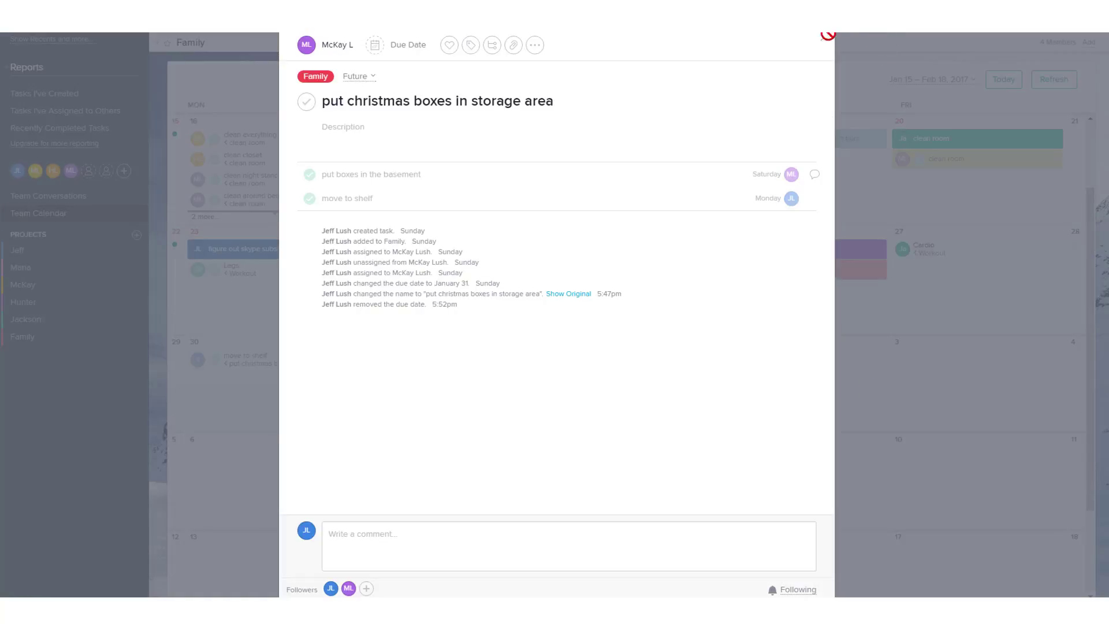
left_click(826, 36)
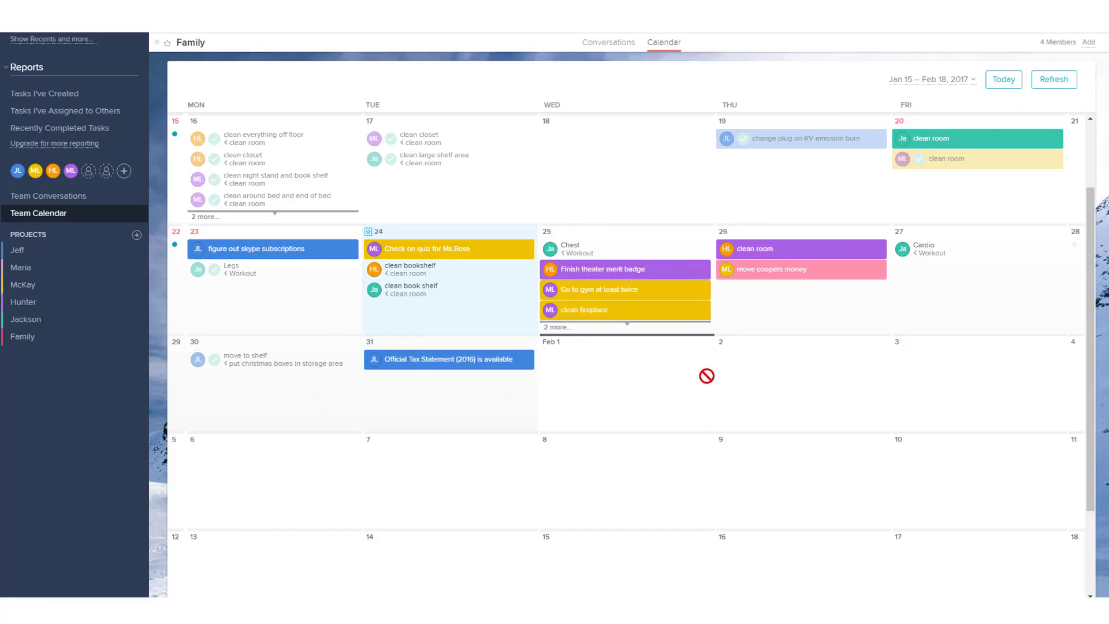
mouse_move(562, 260)
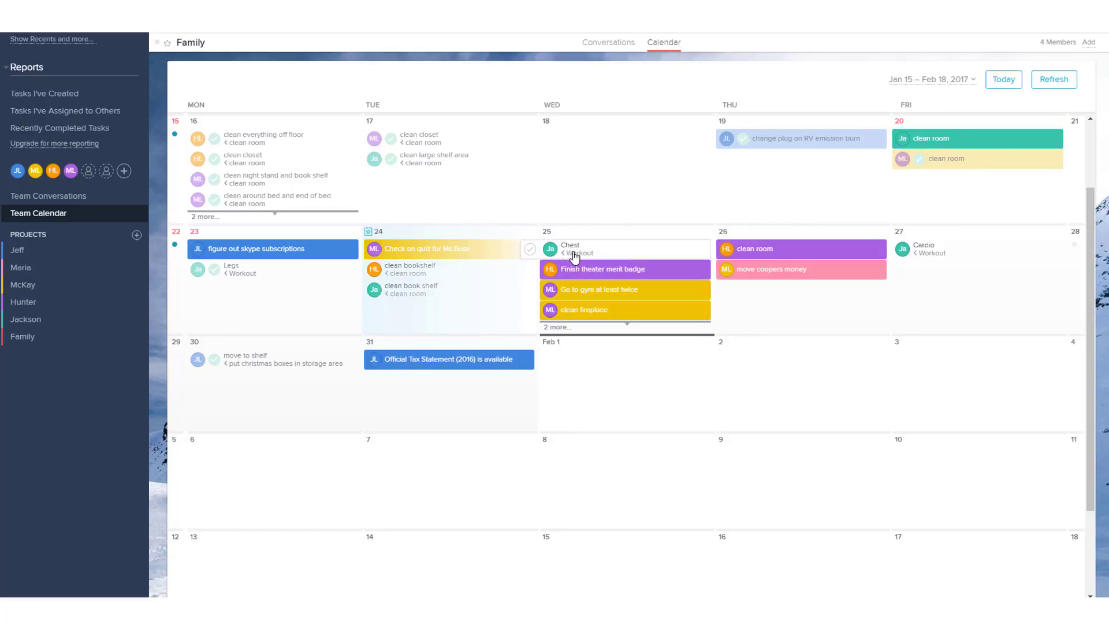
mouse_move(937, 259)
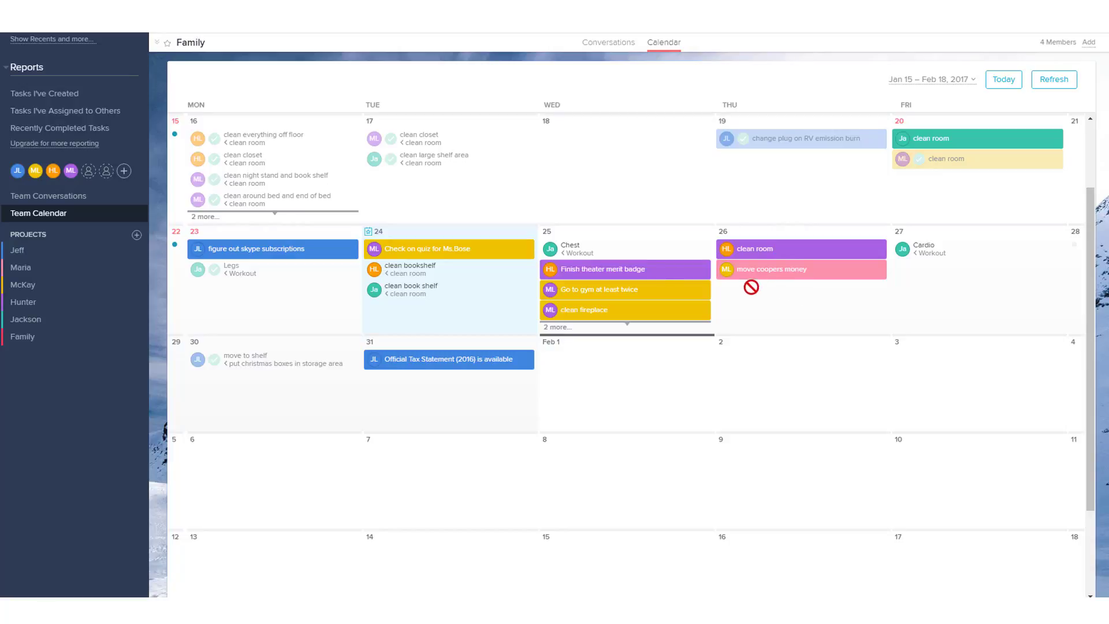
mouse_move(497, 250)
left_click_drag(579, 276, 838, 341)
left_click_drag(838, 342, 912, 553)
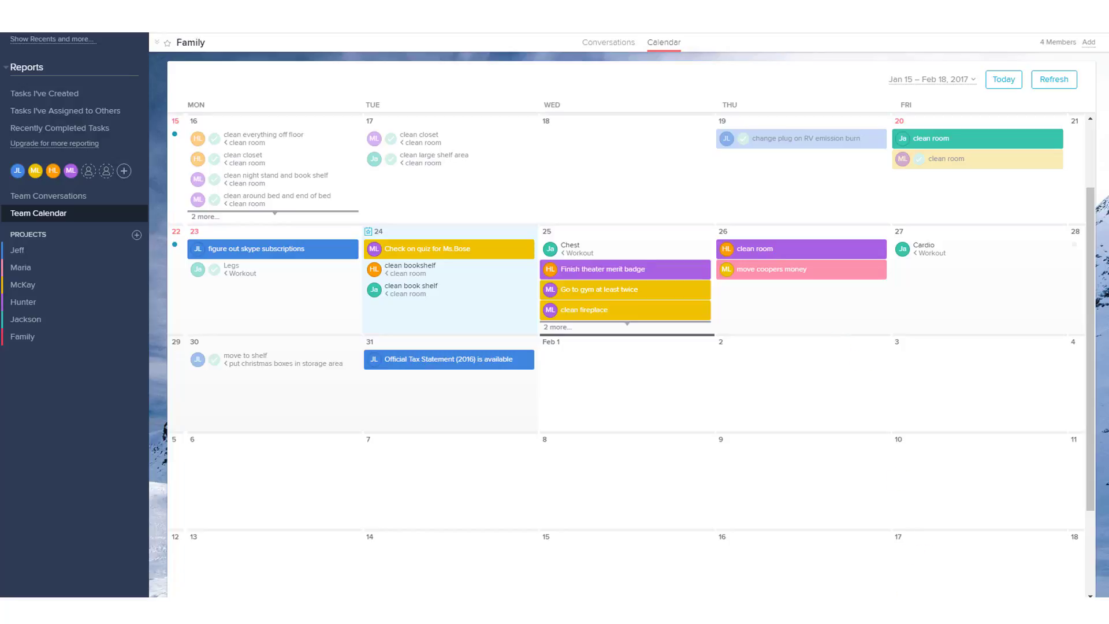